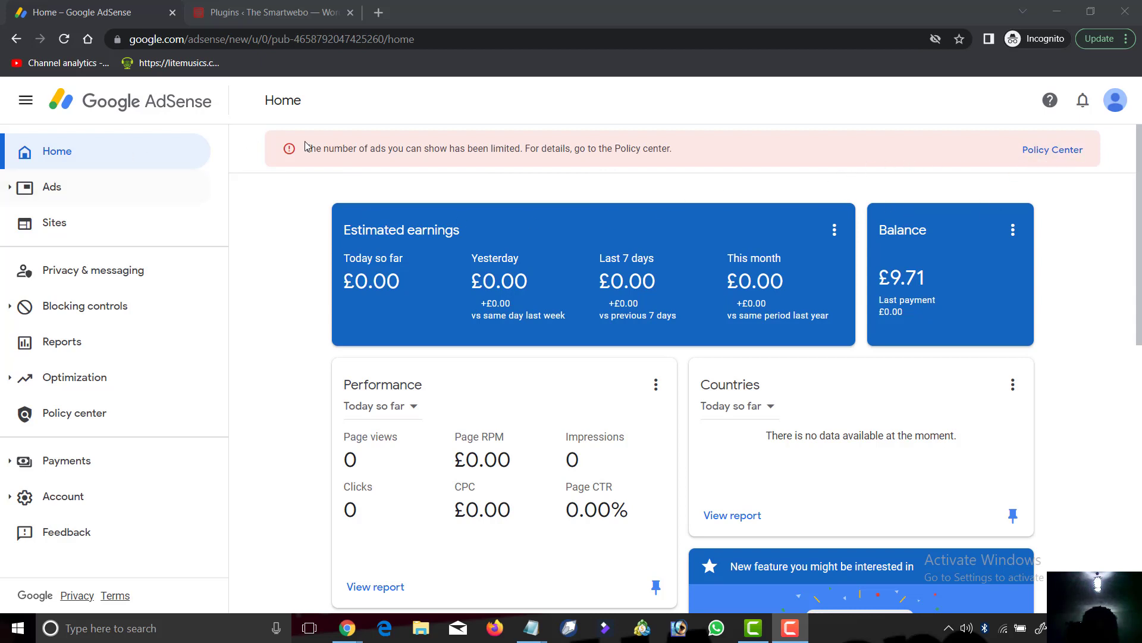
# - Read the Policy center note on limited ad serving, then return to the Home dashboard
pyautogui.click(1053, 150)
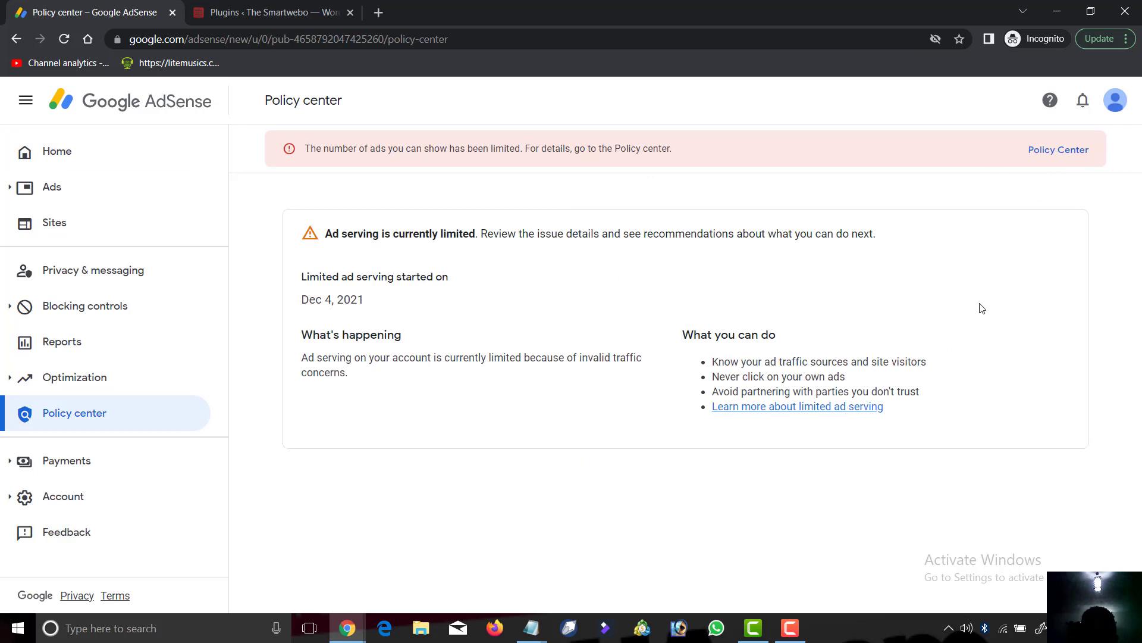
pyautogui.click(159, 143)
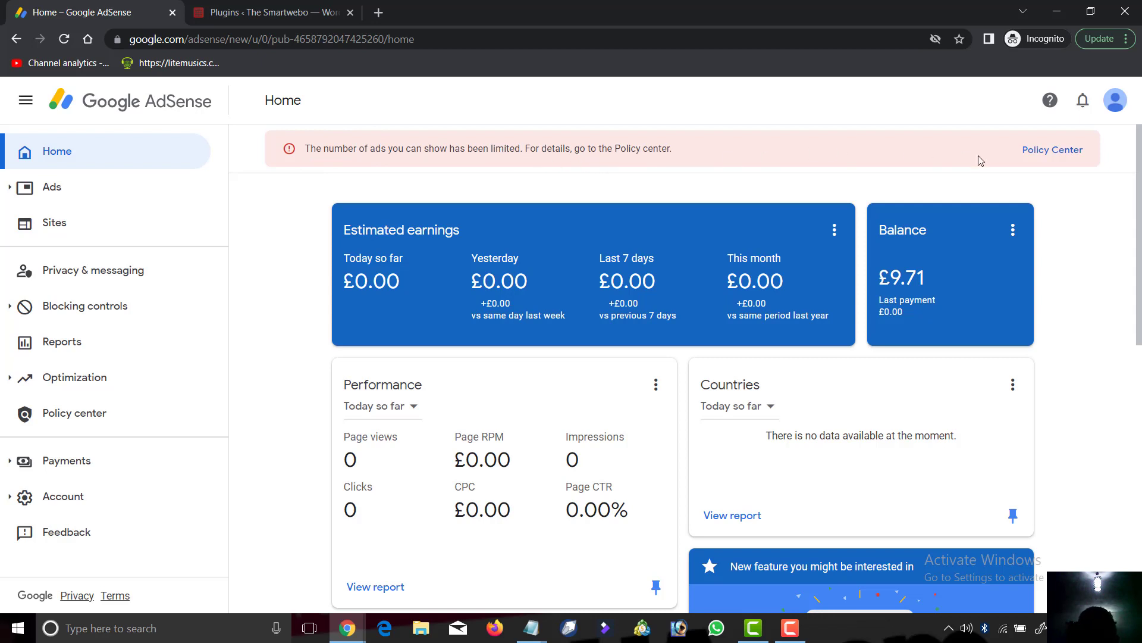
pyautogui.click(1032, 156)
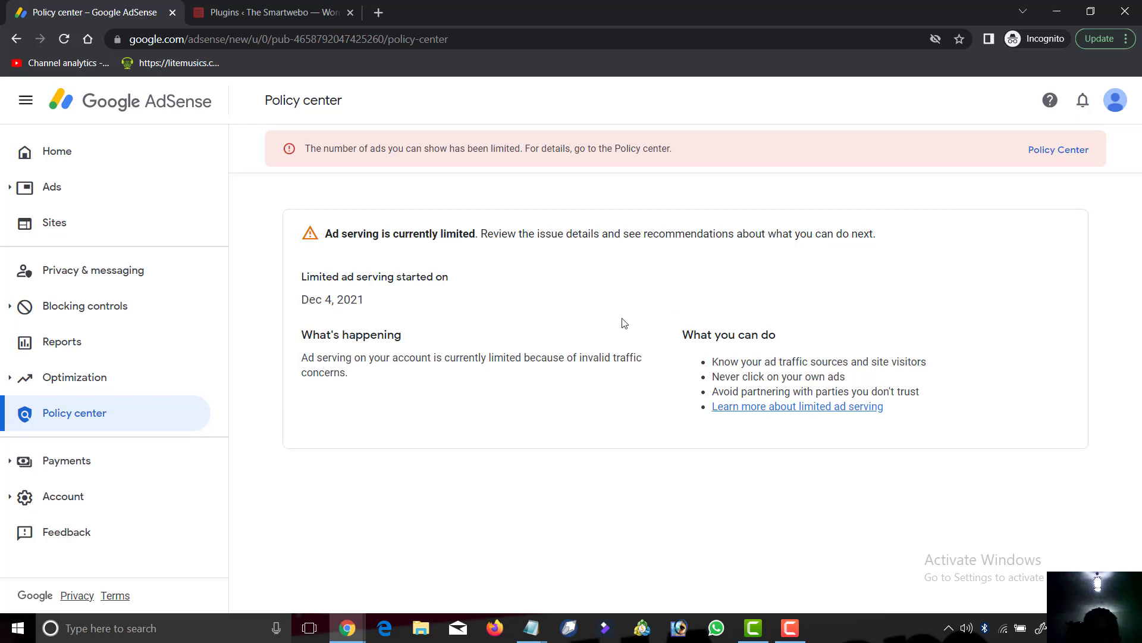
# - View Ads > Overview and scroll to the sites table listing thesmartwebo.com with Auto ads ON
pyautogui.click(116, 151)
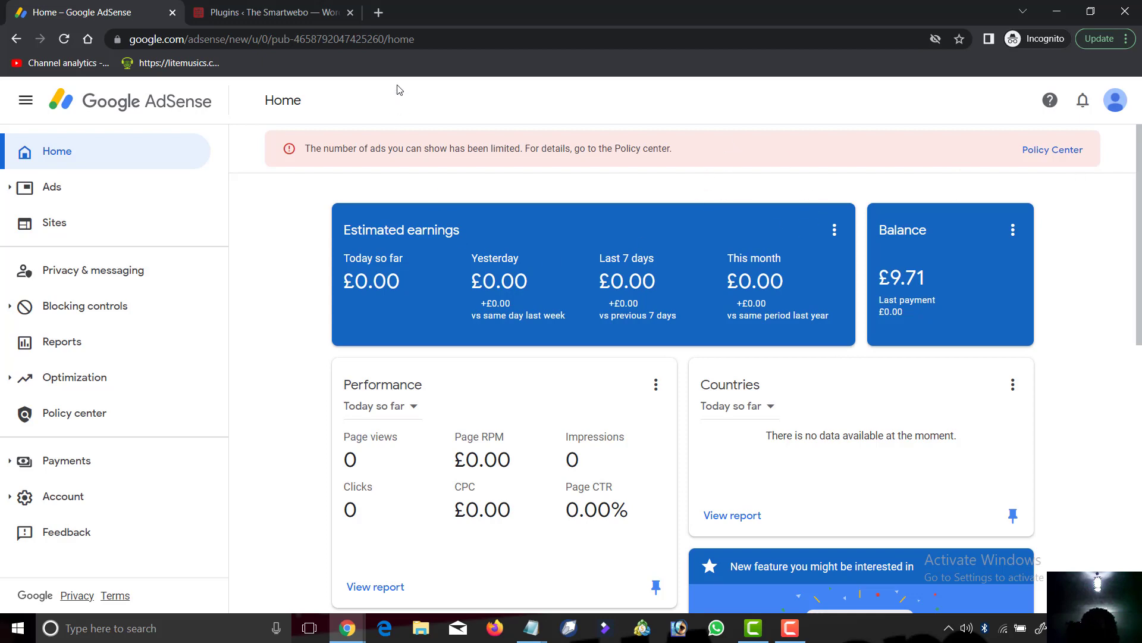
pyautogui.click(85, 188)
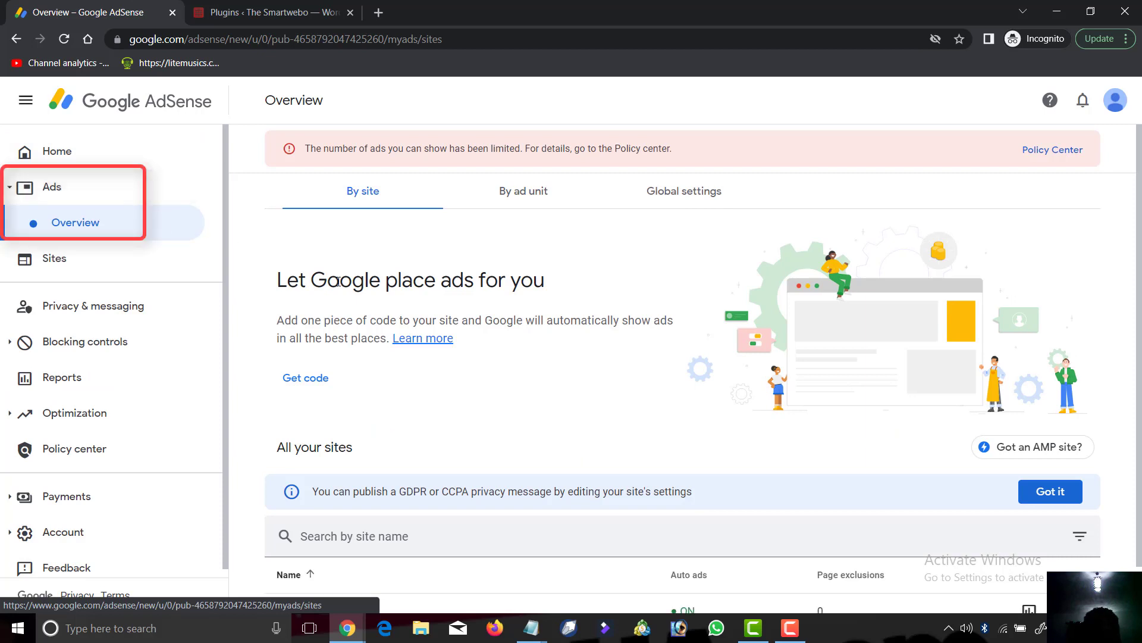
pyautogui.scroll(-1, 636, 381)
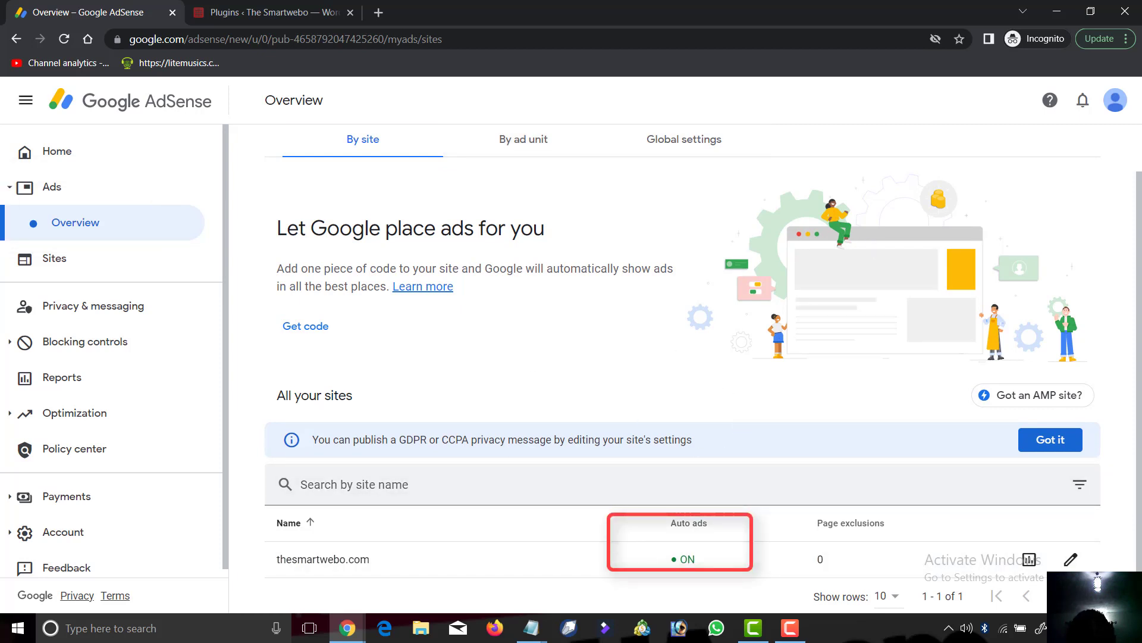
# - Turn Auto ads off for thesmartwebo.com and apply the change to the site immediately
pyautogui.click(1071, 561)
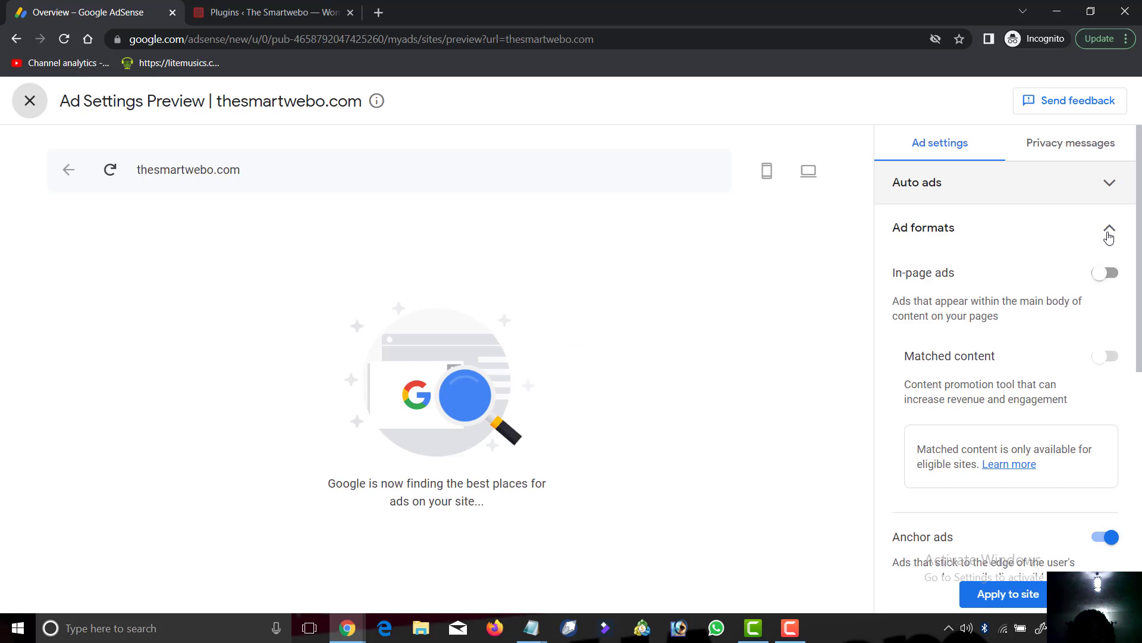
pyautogui.click(1108, 194)
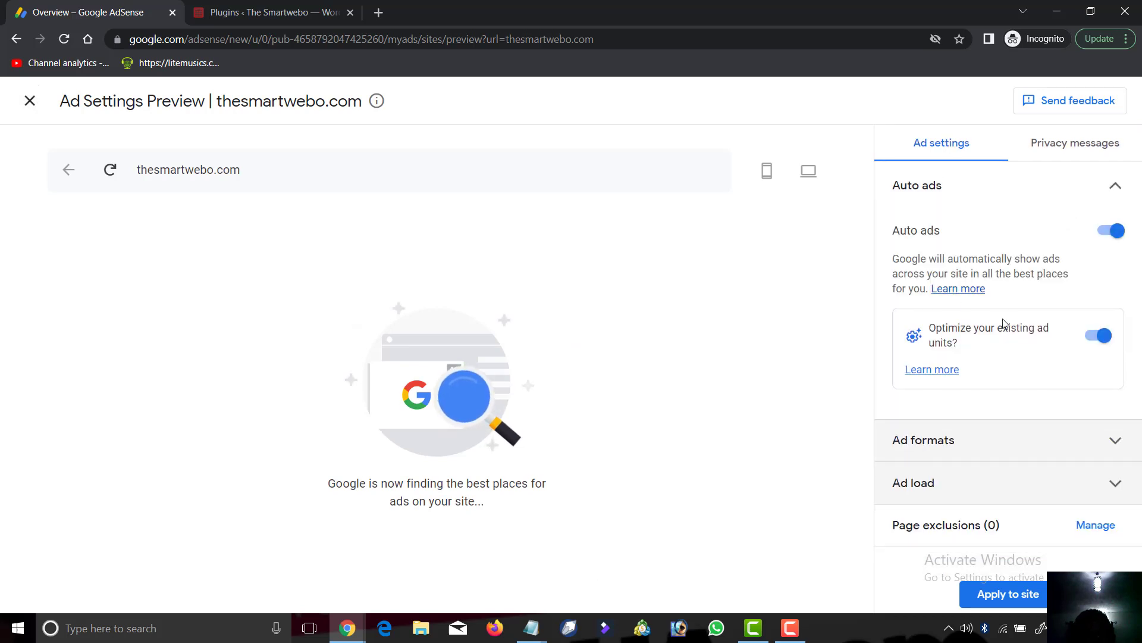
pyautogui.click(1117, 235)
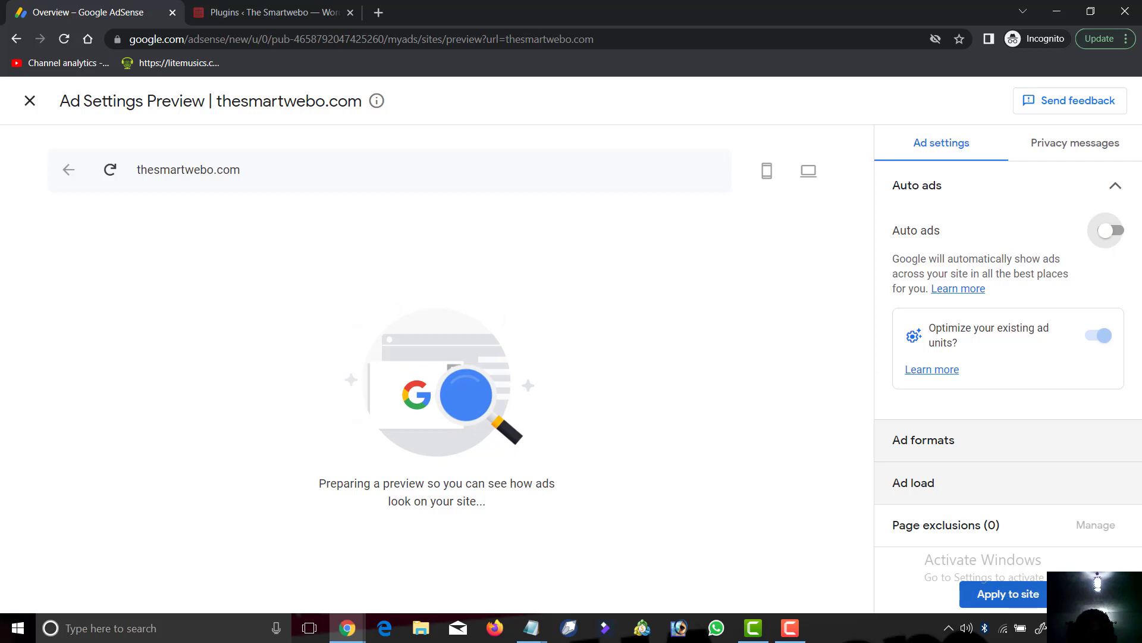
pyautogui.click(1014, 595)
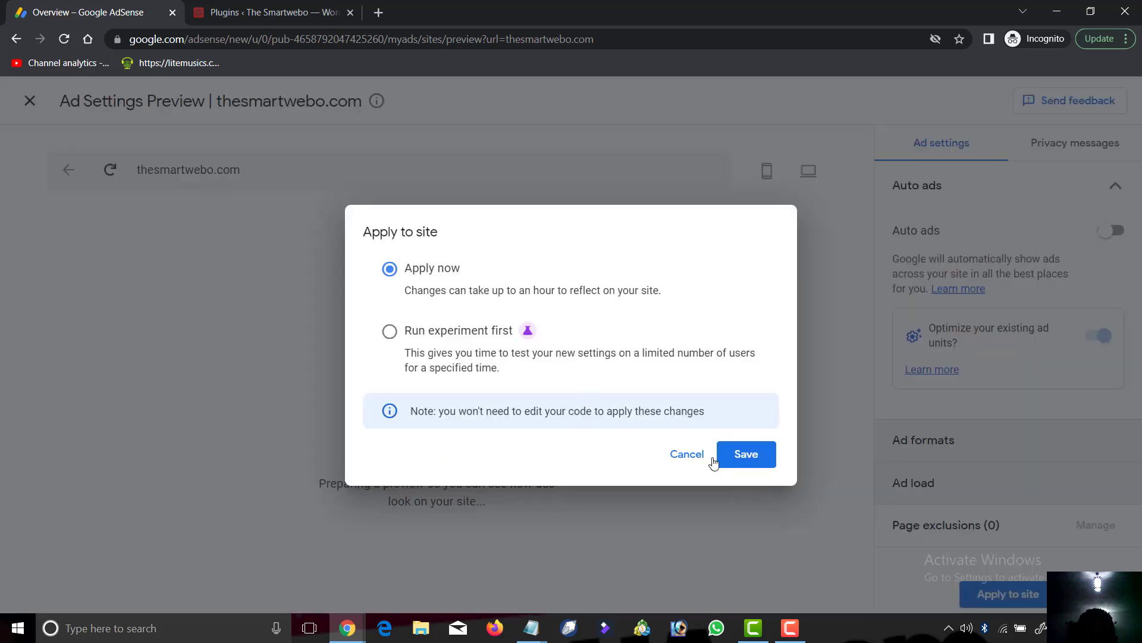
pyautogui.click(734, 463)
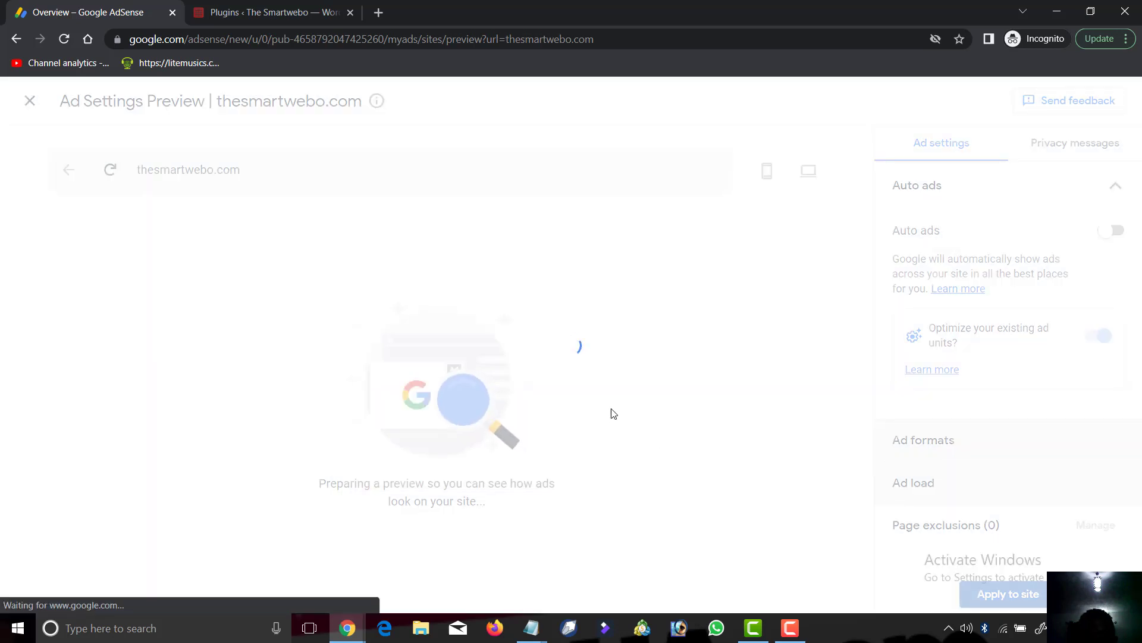
pyautogui.click(31, 103)
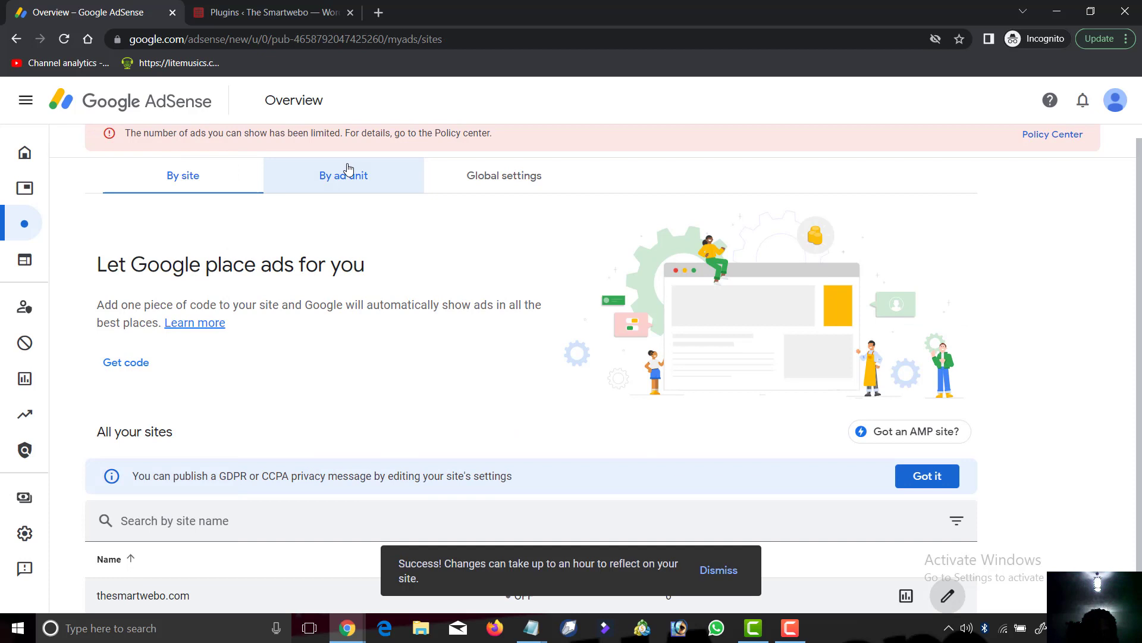
# - Archive the 'Smart ad Code' display ad unit from the By ad unit list
pyautogui.click(395, 180)
pyautogui.scroll(-2, 912, 459)
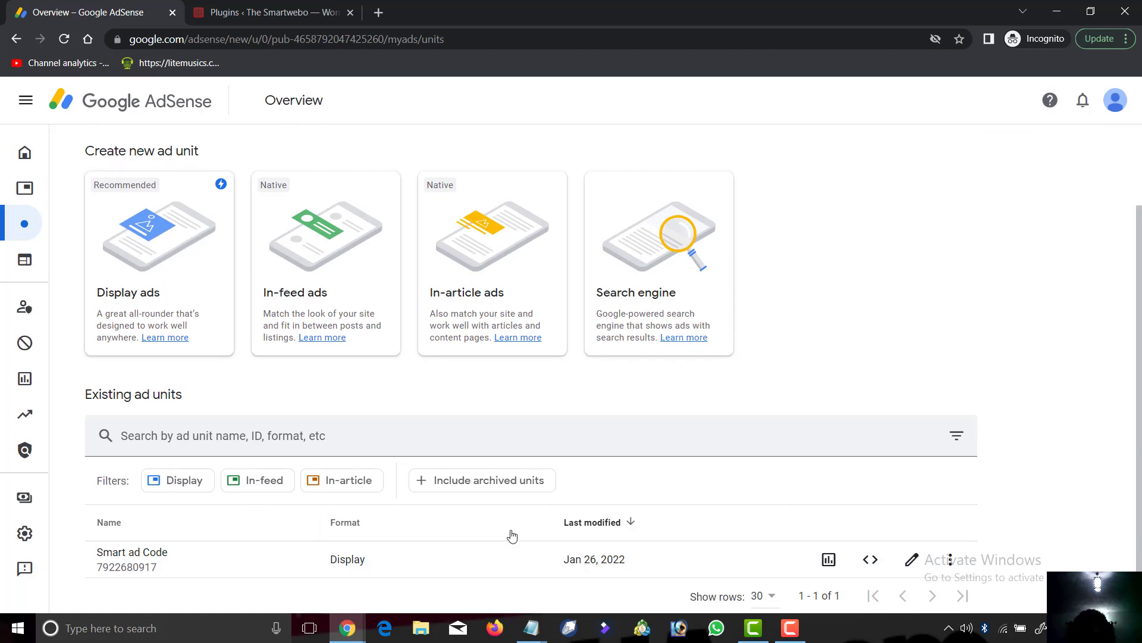
pyautogui.click(951, 560)
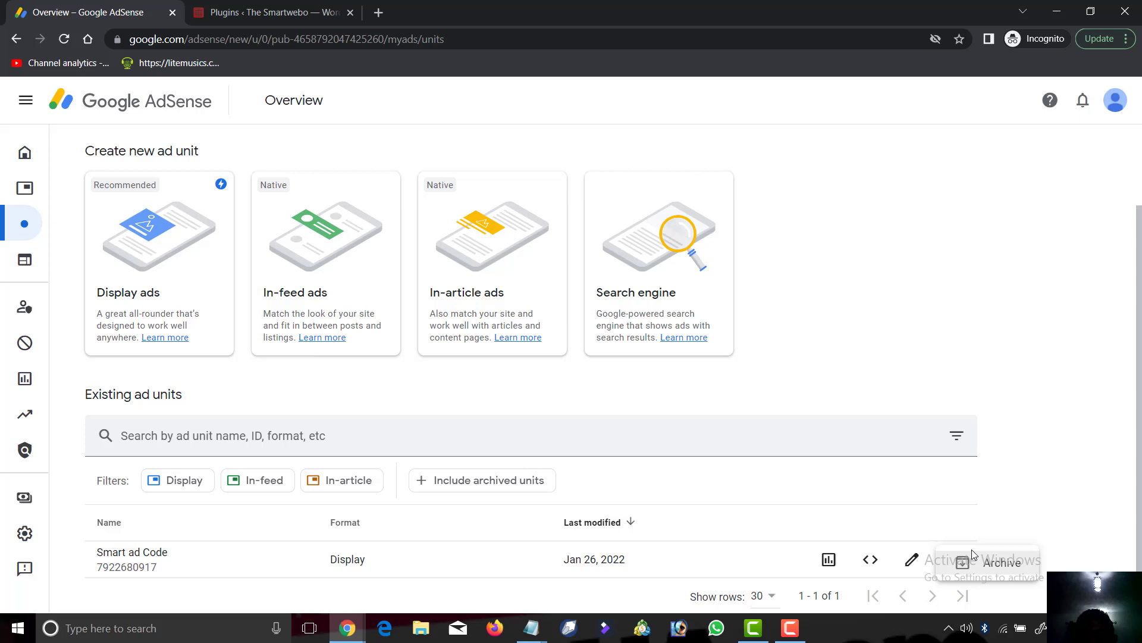
pyautogui.click(986, 561)
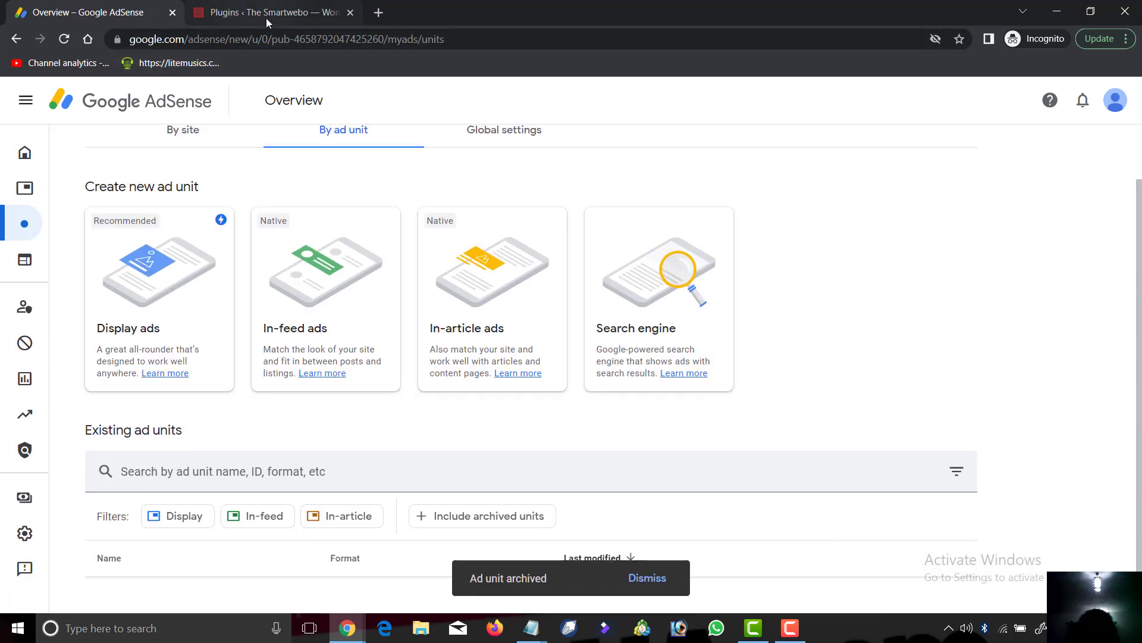
# - Go from the WordPress plugins page to Appearance > Themes, where Hiero is active
pyautogui.click(277, 18)
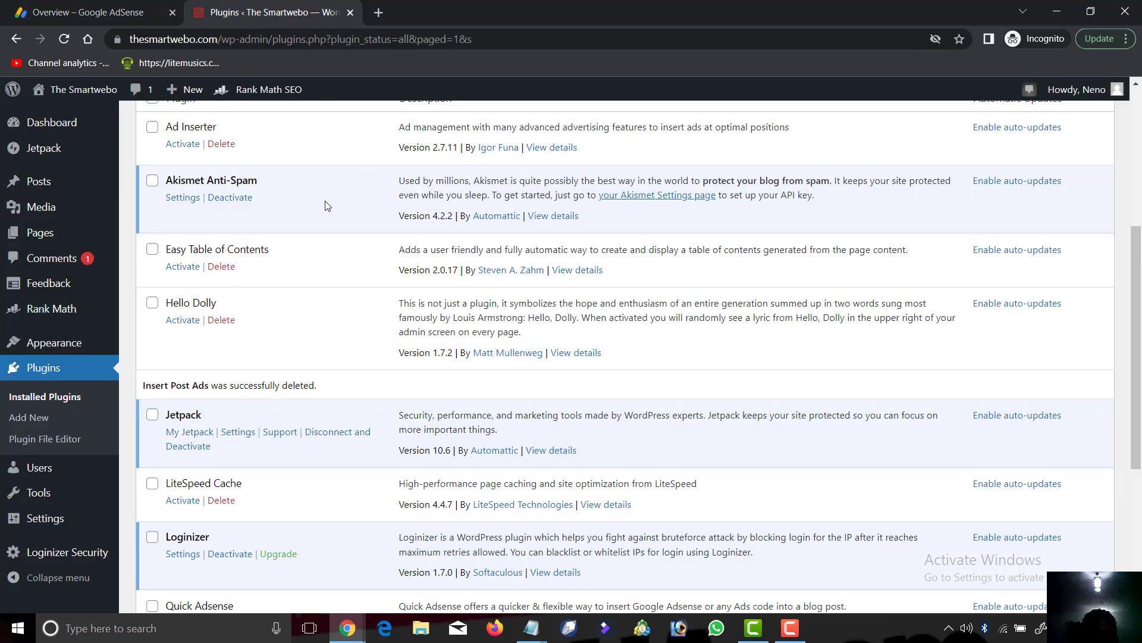
pyautogui.scroll(-3, 35, 429)
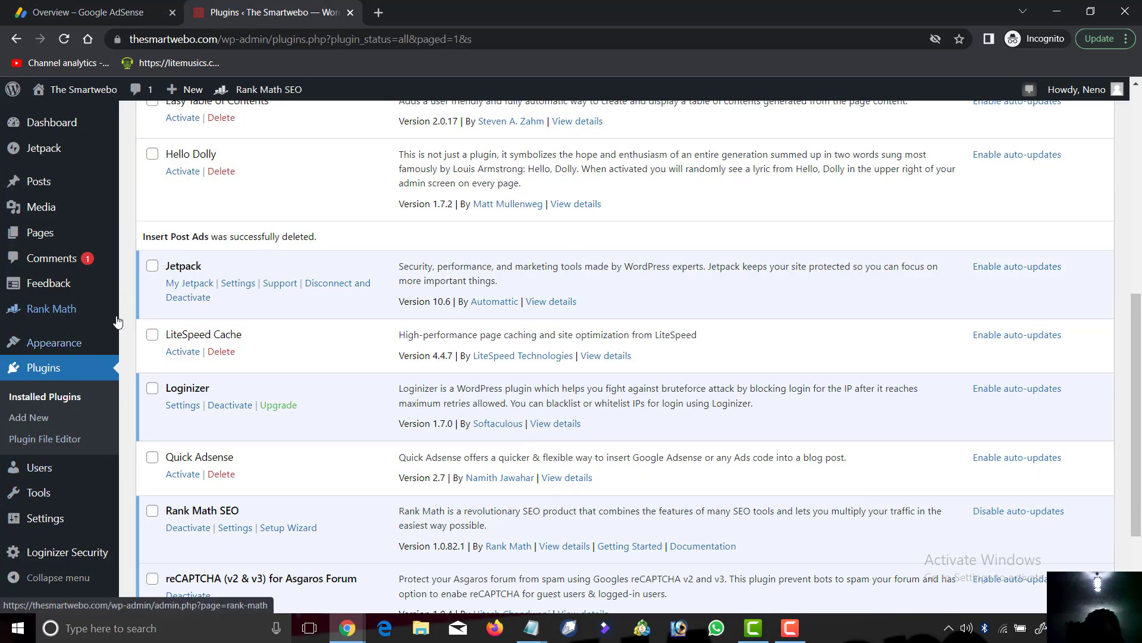
pyautogui.moveTo(93, 349)
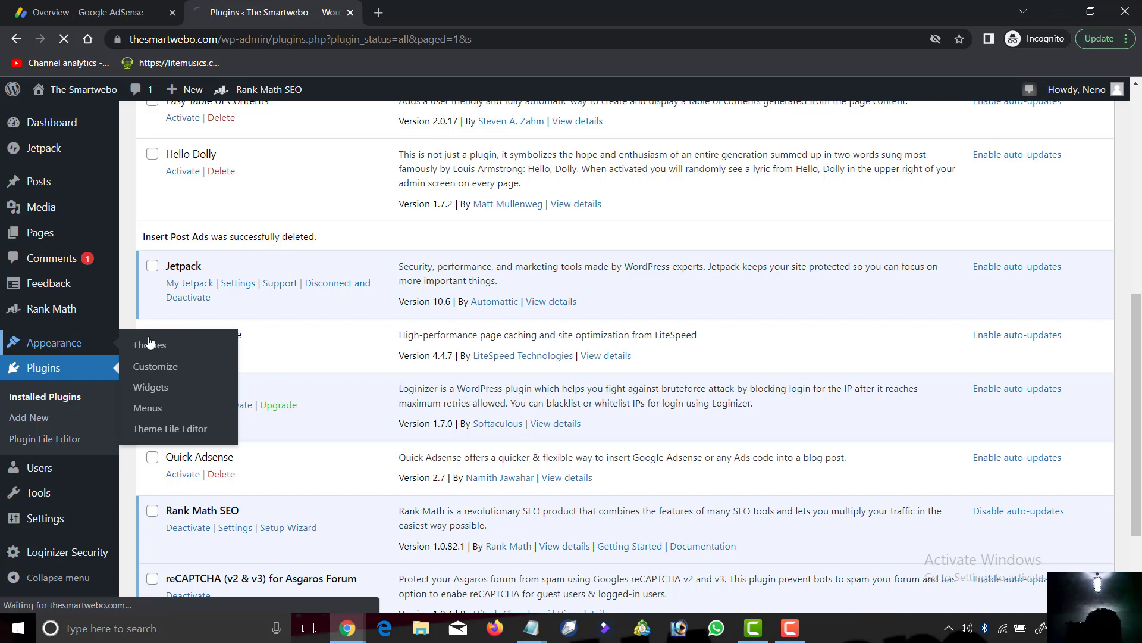
pyautogui.click(168, 345)
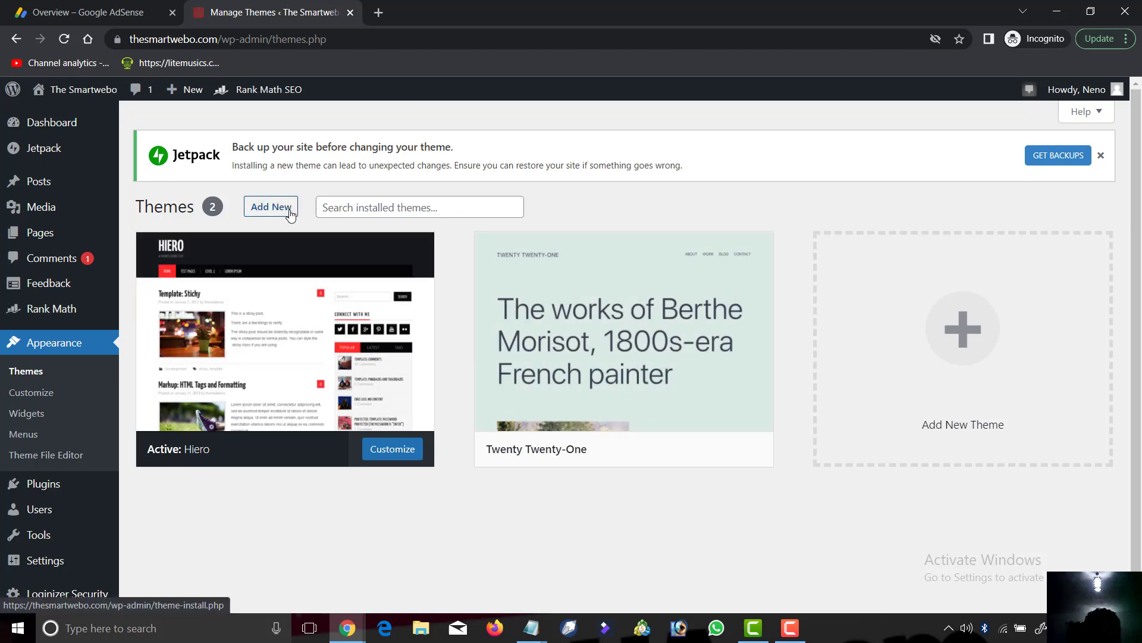
# - Search the theme directory for 'schema', then install and activate Schema Lite
pyautogui.click(291, 215)
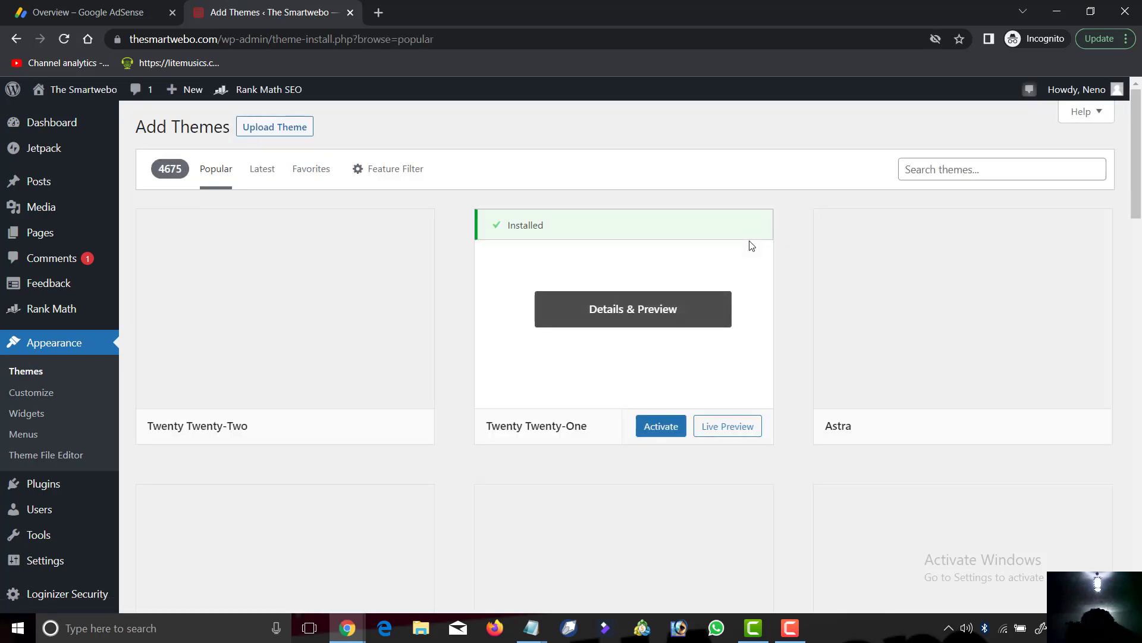
pyautogui.click(992, 171)
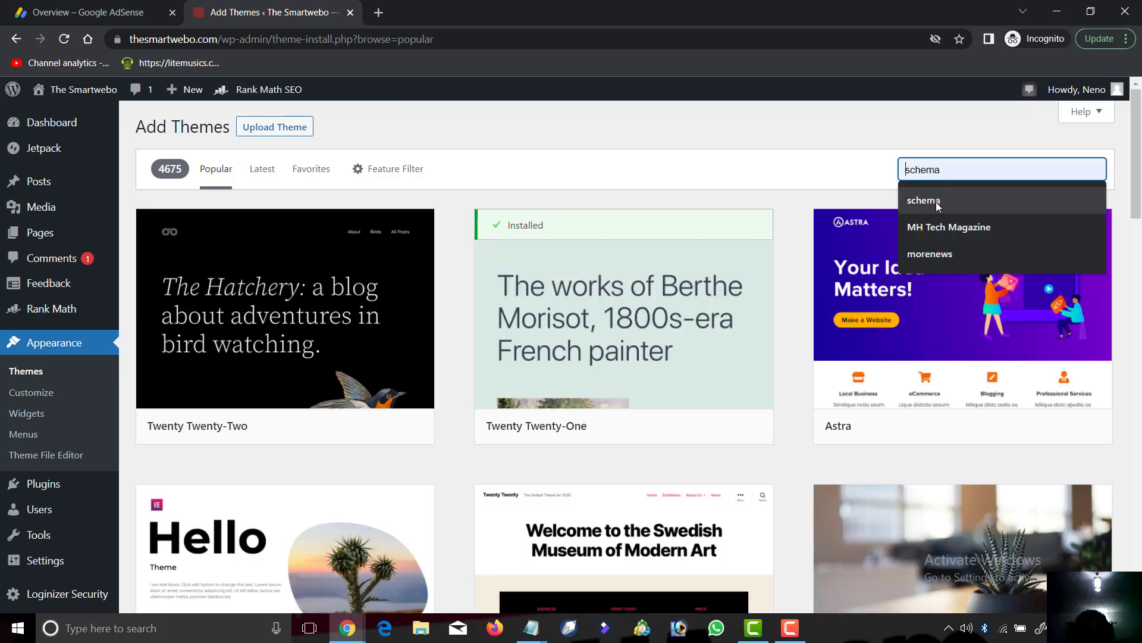
pyautogui.click(938, 203)
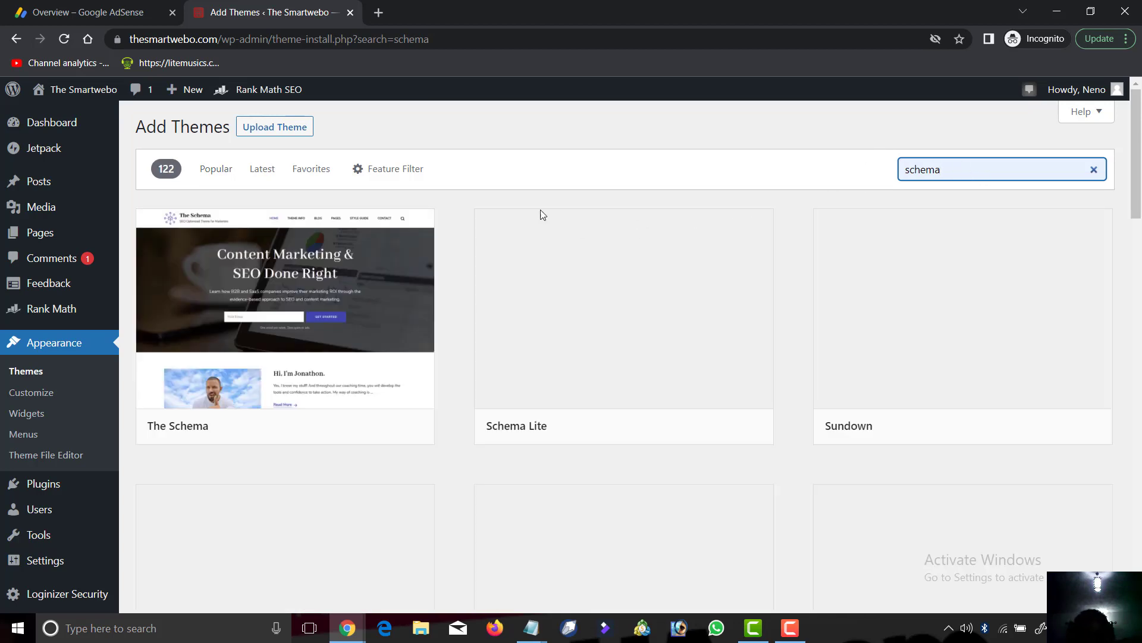
pyautogui.moveTo(632, 344)
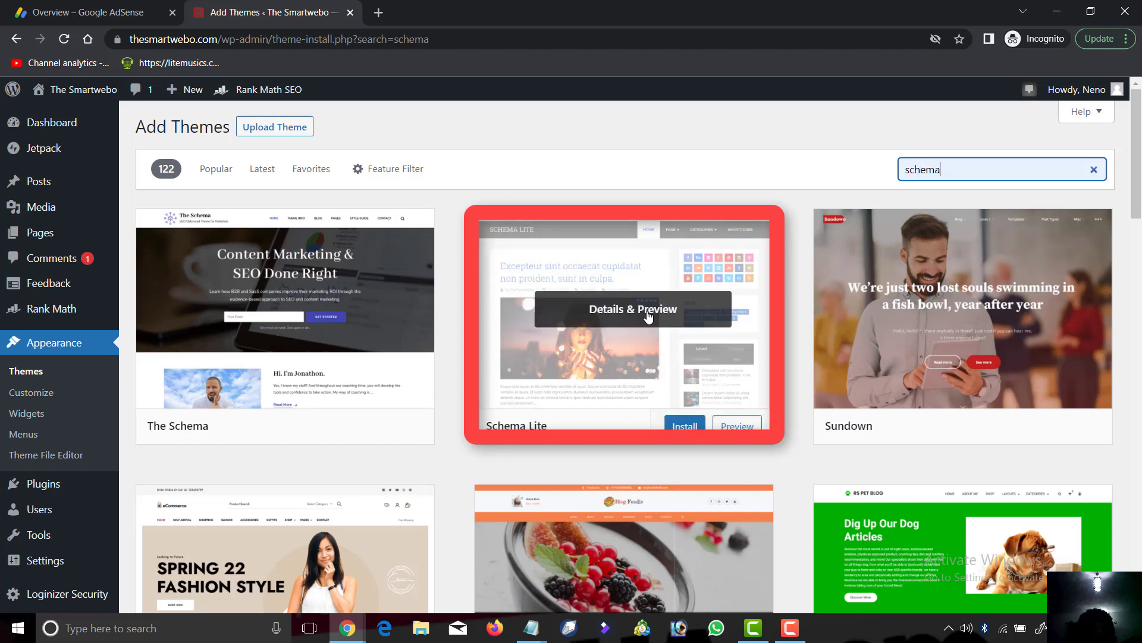
pyautogui.click(685, 425)
pyautogui.click(678, 416)
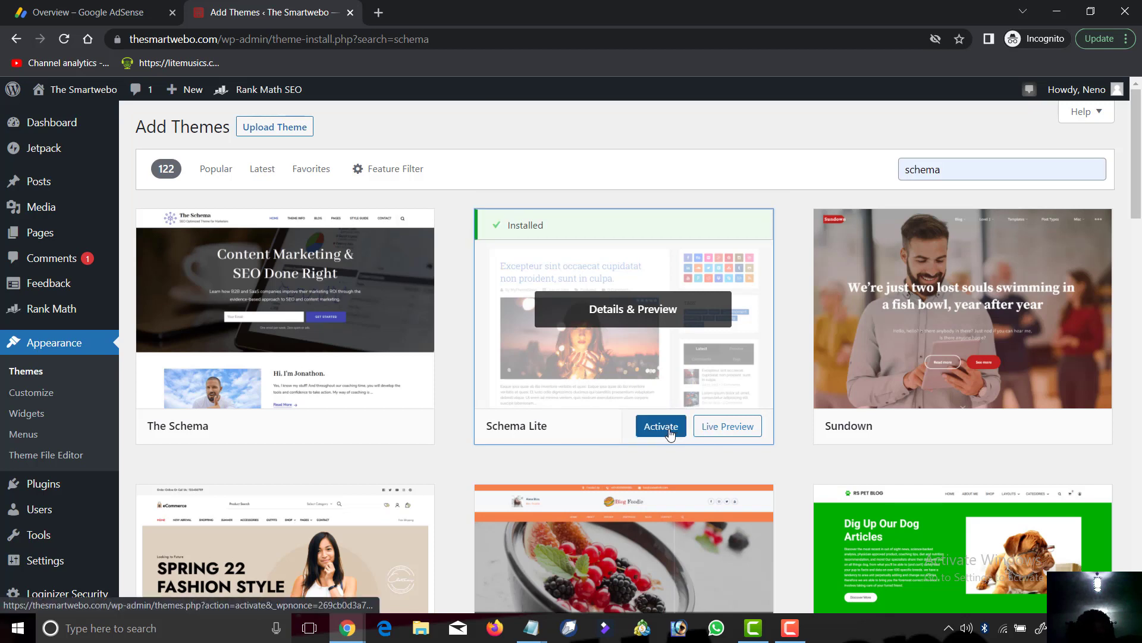
pyautogui.click(660, 426)
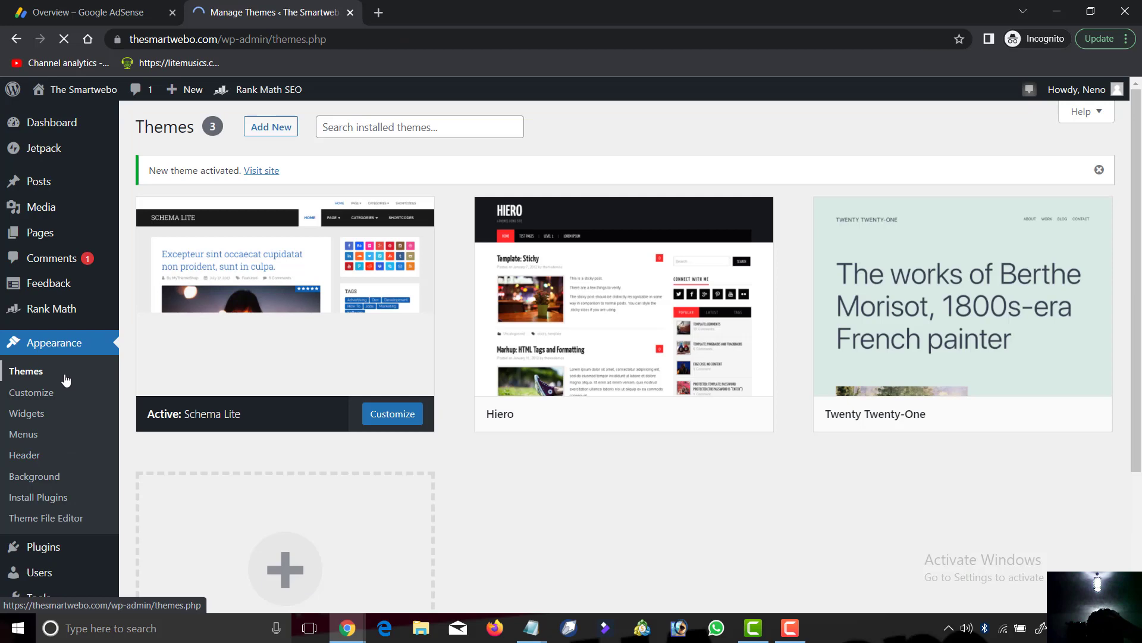
# - Search plugins for 'insert', then install and activate the Insert Post Ads plugin
pyautogui.scroll(-3, 66, 372)
pyautogui.scroll(1, 64, 370)
pyautogui.moveTo(52, 400)
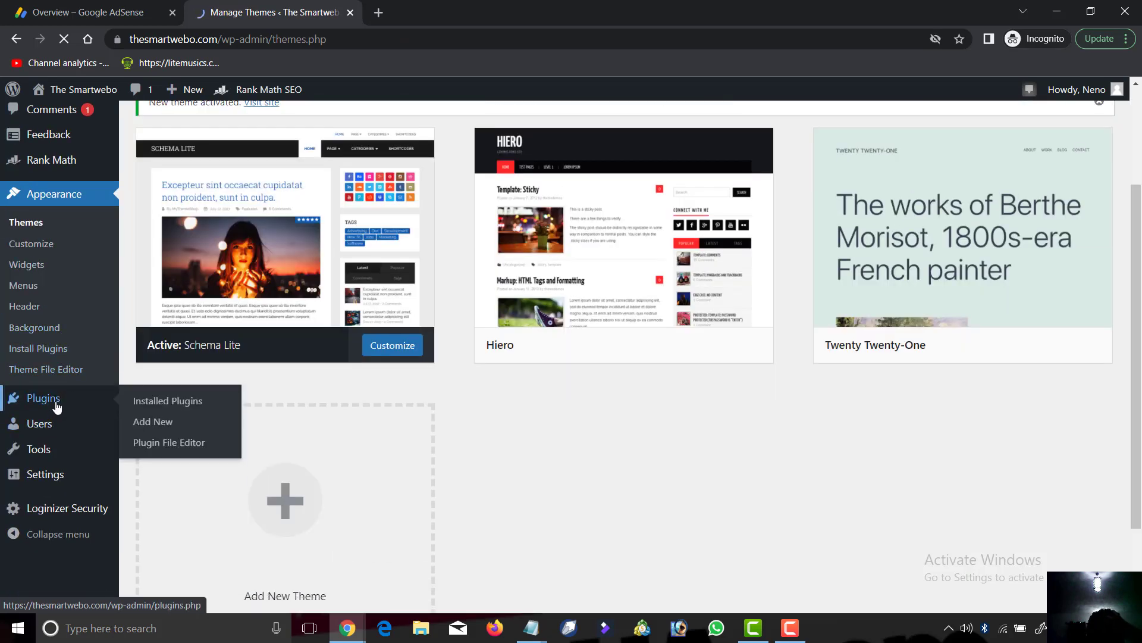
pyautogui.click(174, 422)
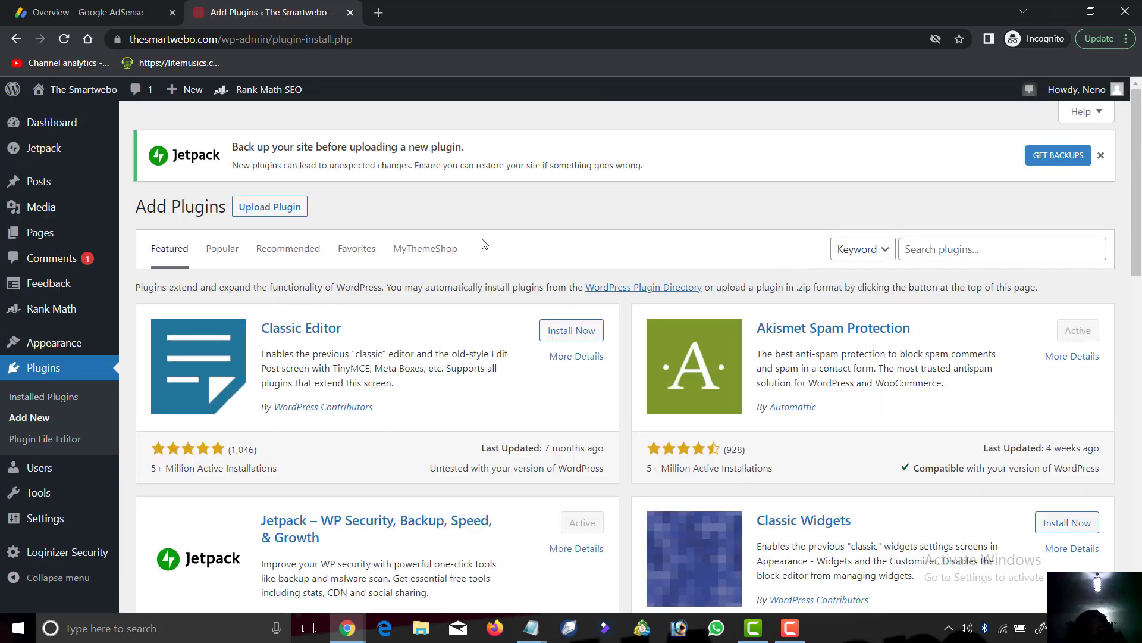
pyautogui.click(909, 245)
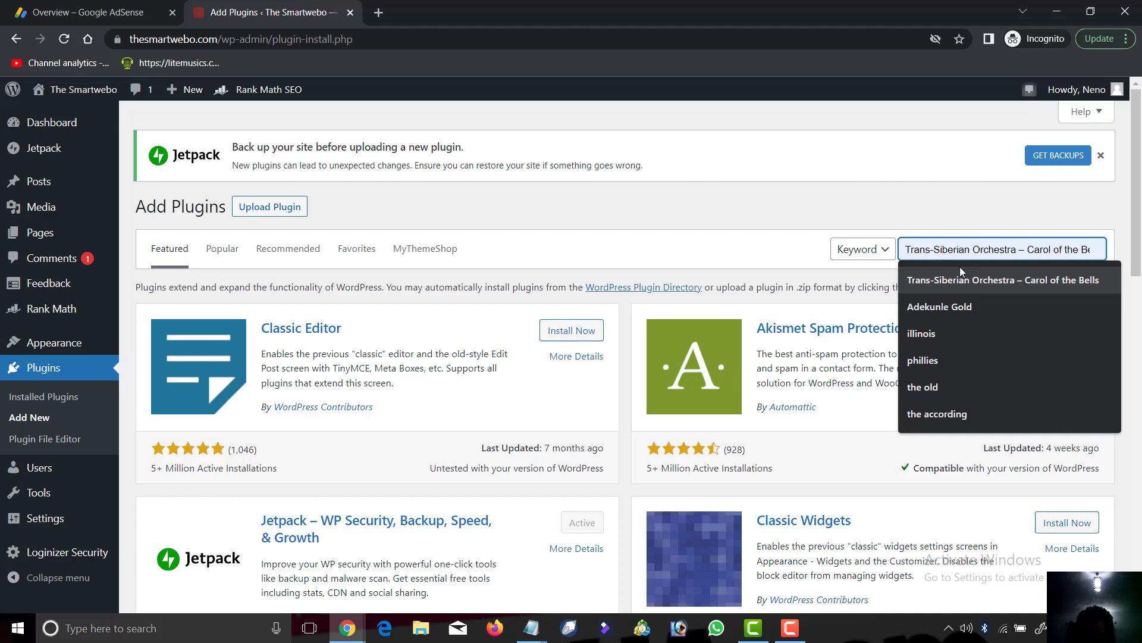
pyautogui.write('inser')
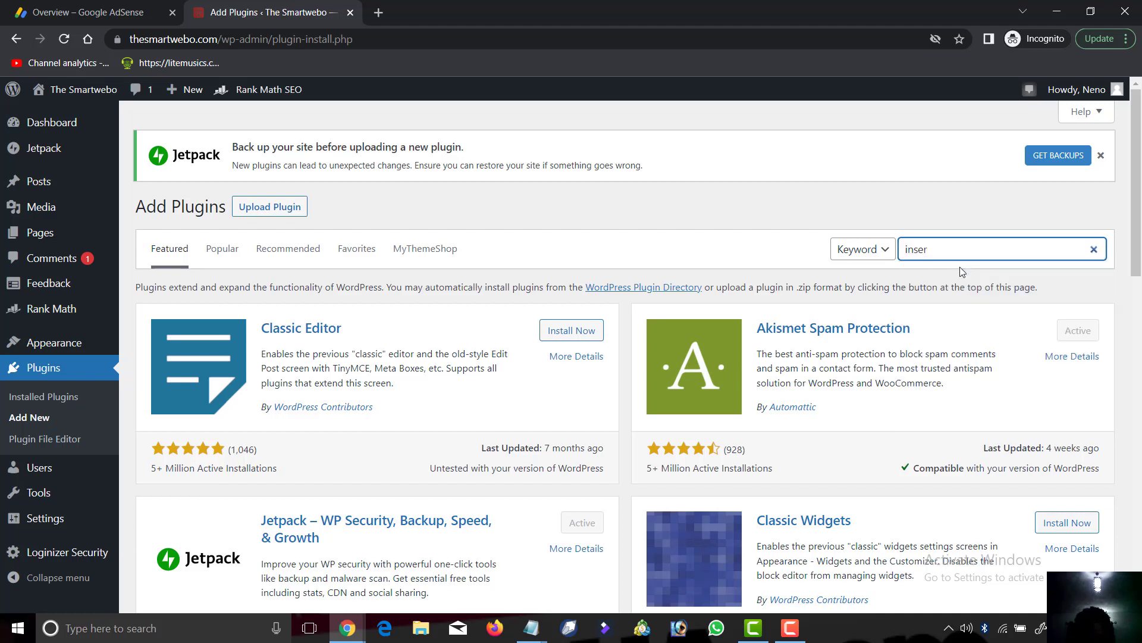
pyautogui.write('t post ads')
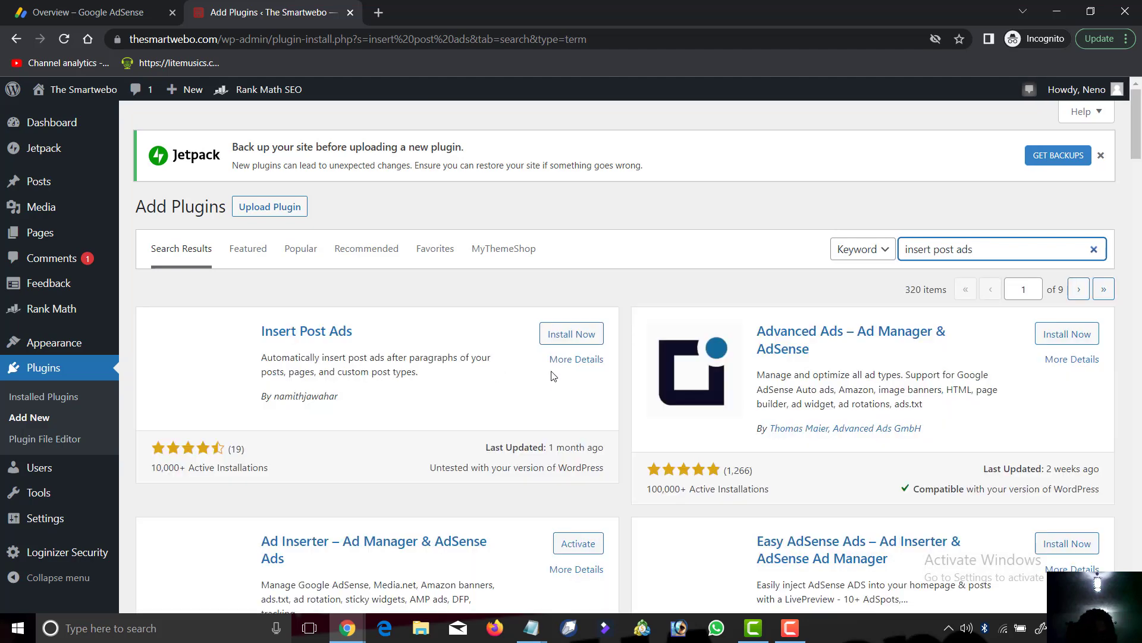
pyautogui.scroll(-2, 553, 376)
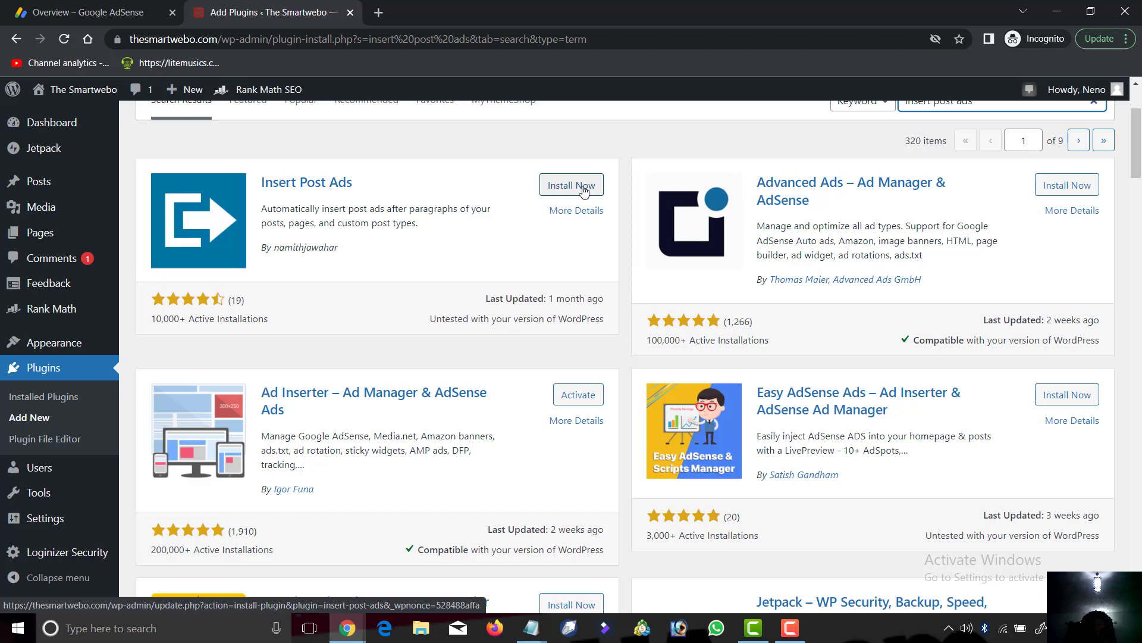
pyautogui.click(790, 628)
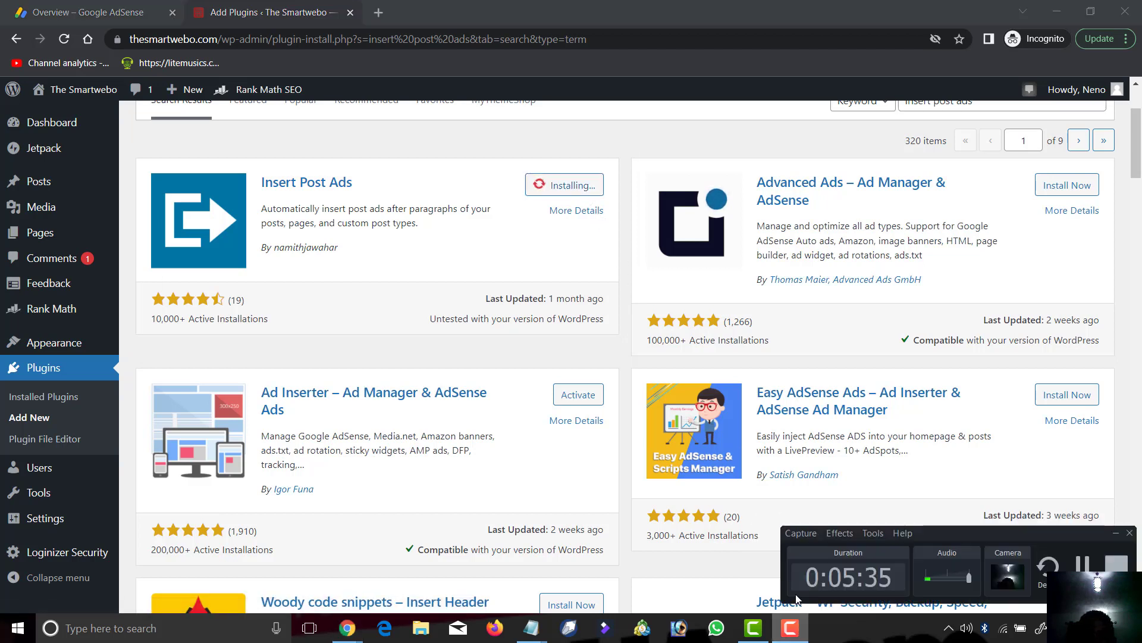
pyautogui.click(1083, 565)
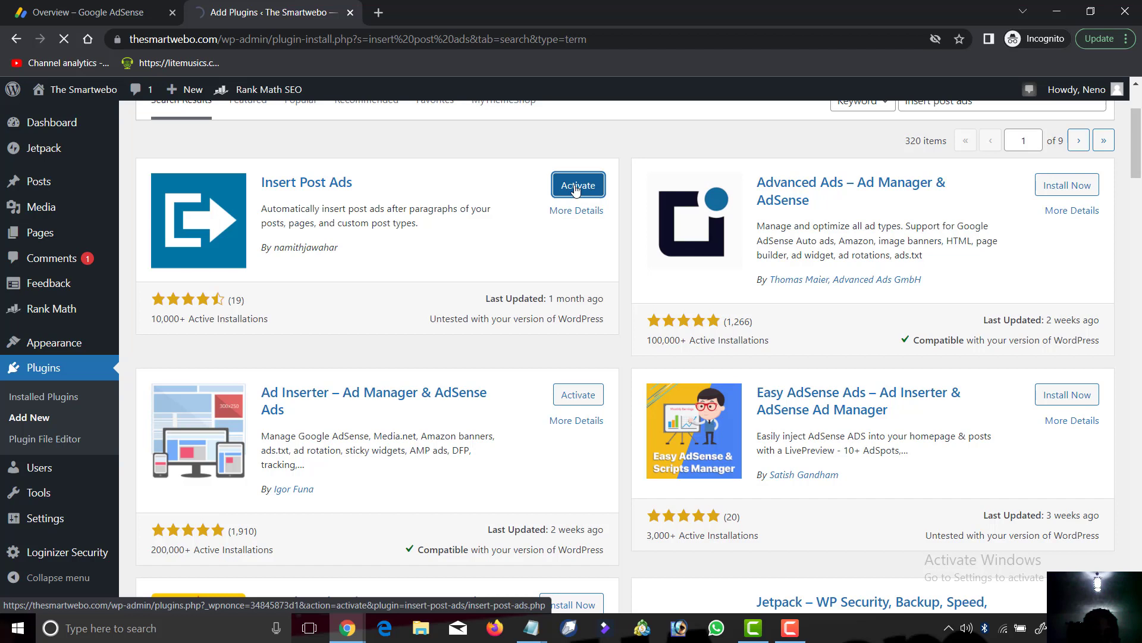
pyautogui.click(576, 190)
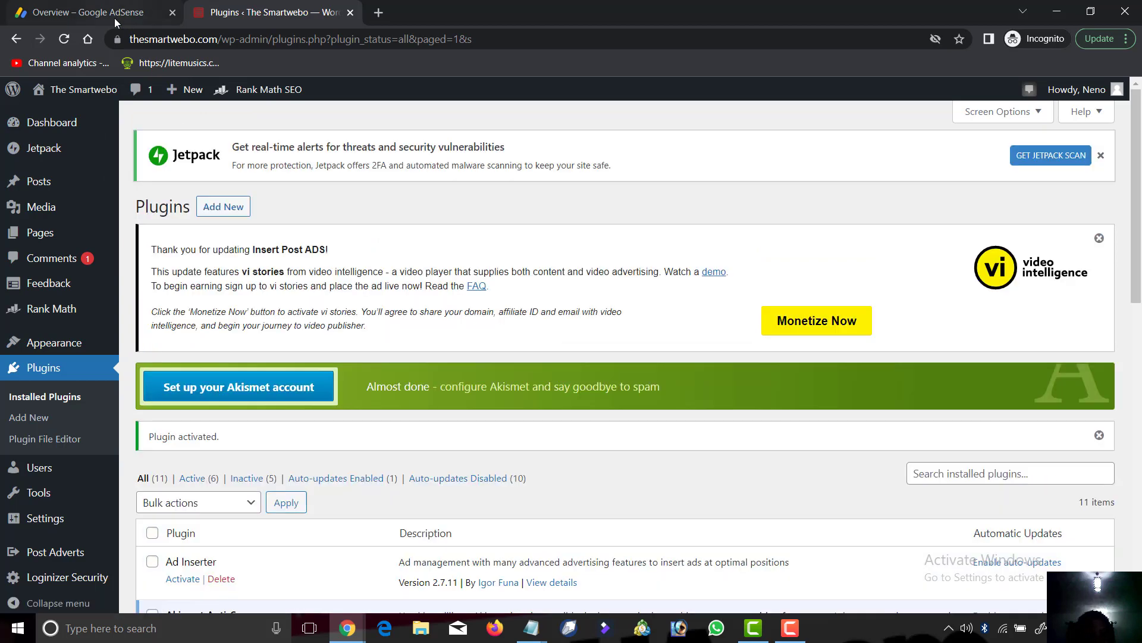
# - Create a new responsive display ad unit named ads1 in AdSense
pyautogui.click(114, 17)
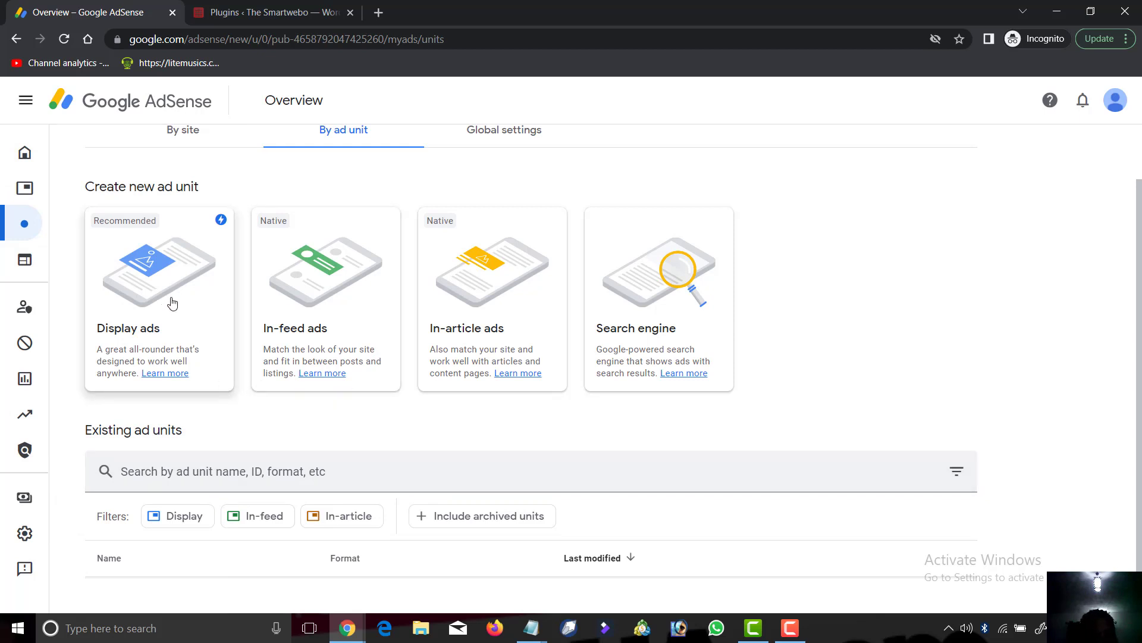
pyautogui.click(210, 303)
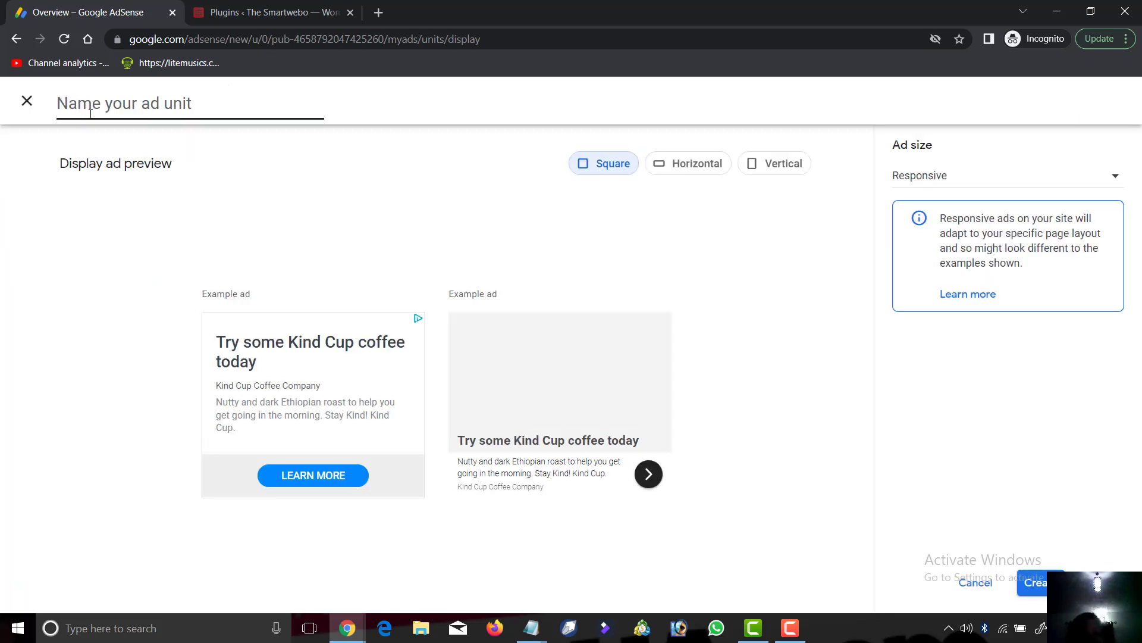
pyautogui.write('ads1')
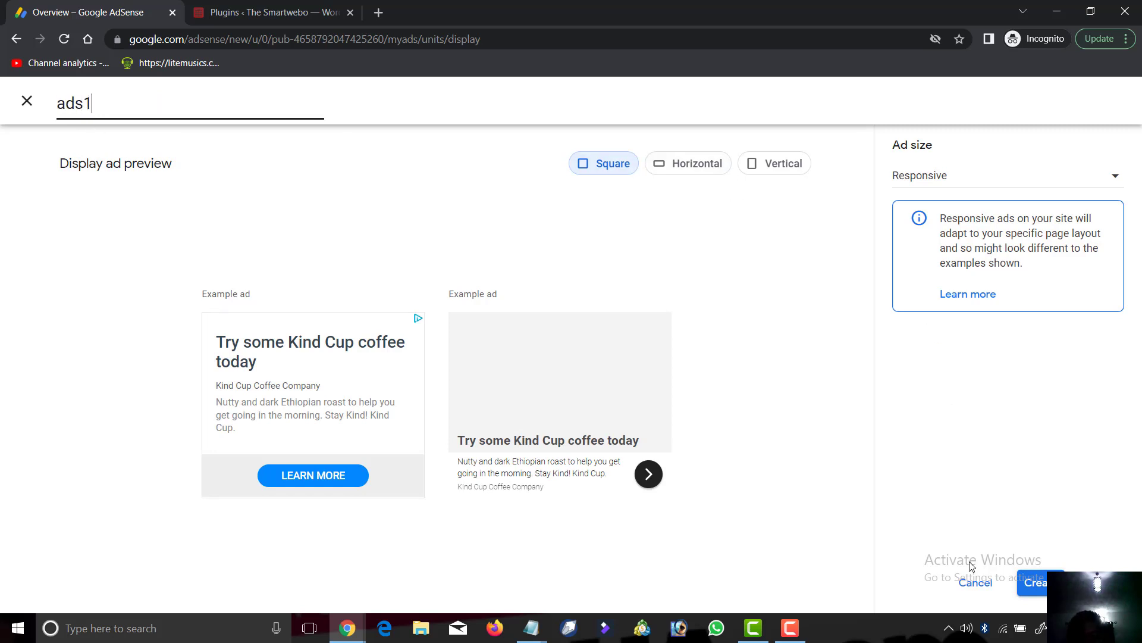
pyautogui.press('Return')
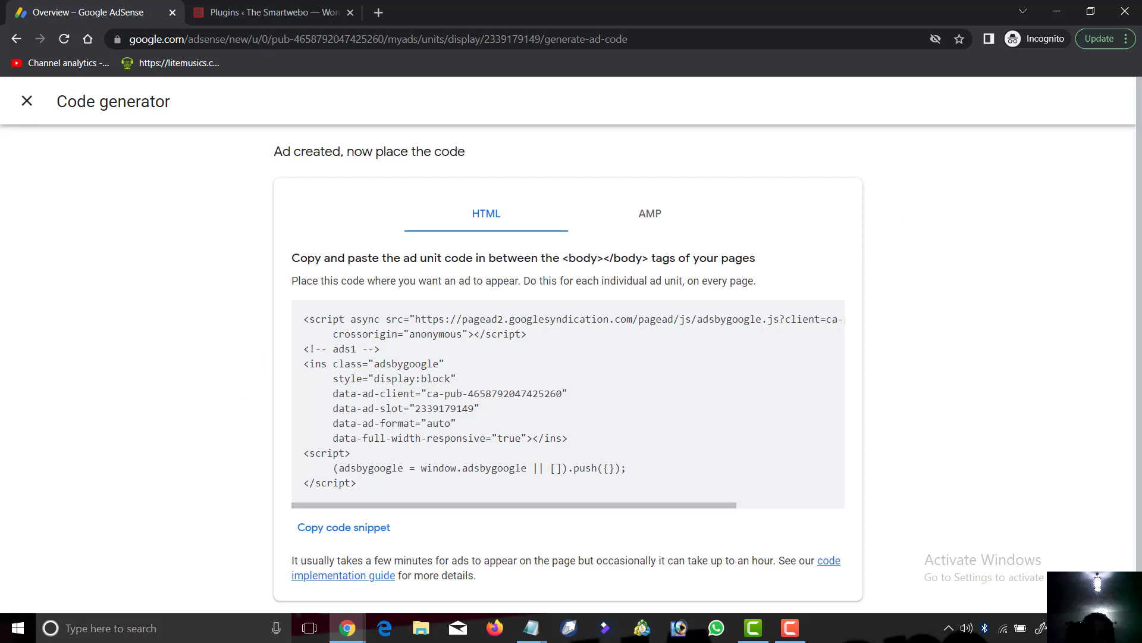
# - Copy the ads1 ad code snippet and return to the WordPress tab
pyautogui.scroll(-1, 573, 405)
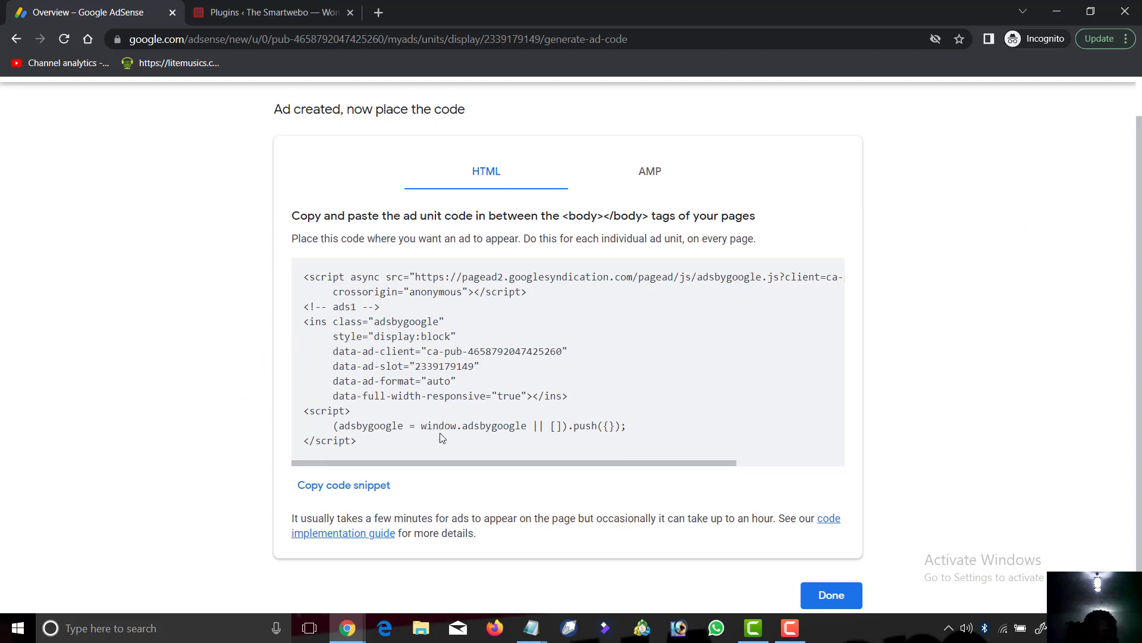
pyautogui.click(339, 487)
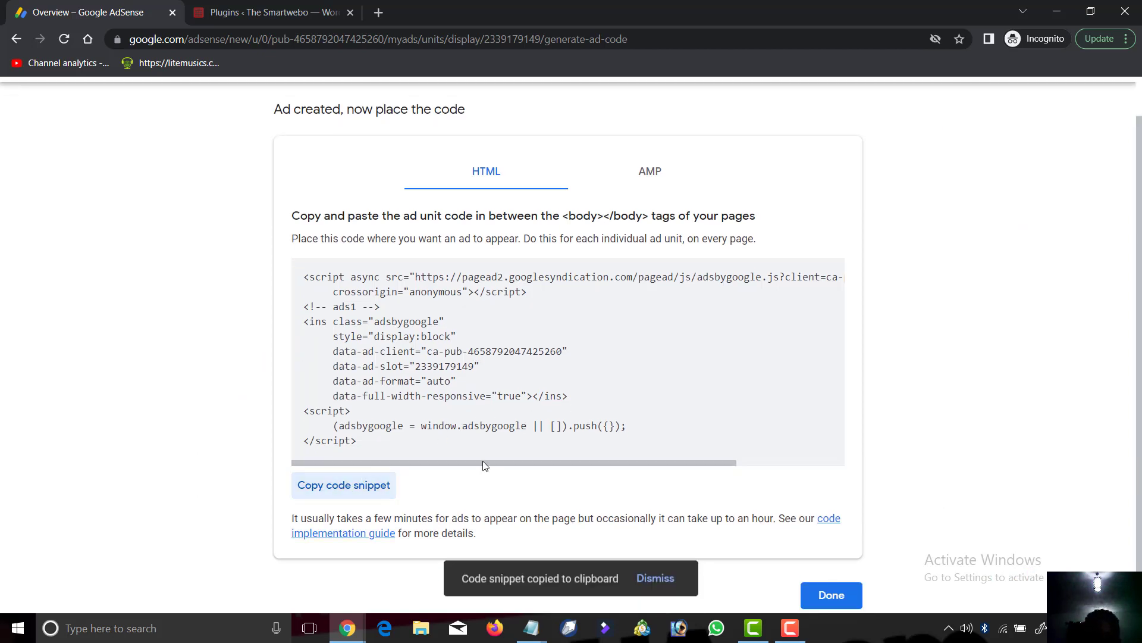
pyautogui.click(833, 595)
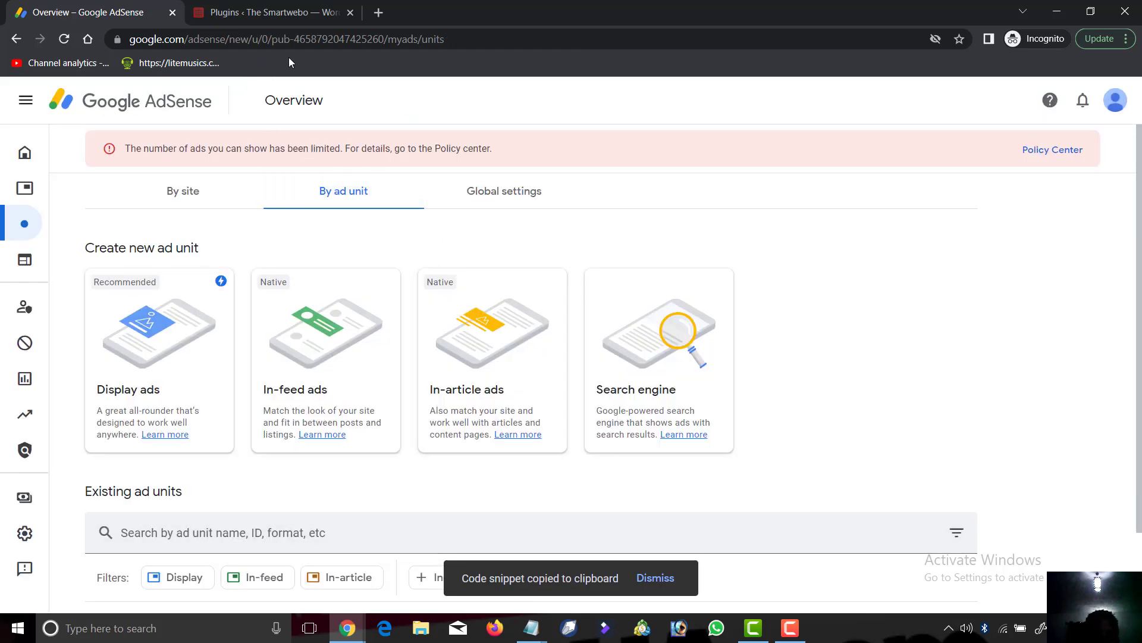
pyautogui.click(272, 13)
# - Move the Post Advert titled '3' to the Trash
pyautogui.scroll(-3, 401, 320)
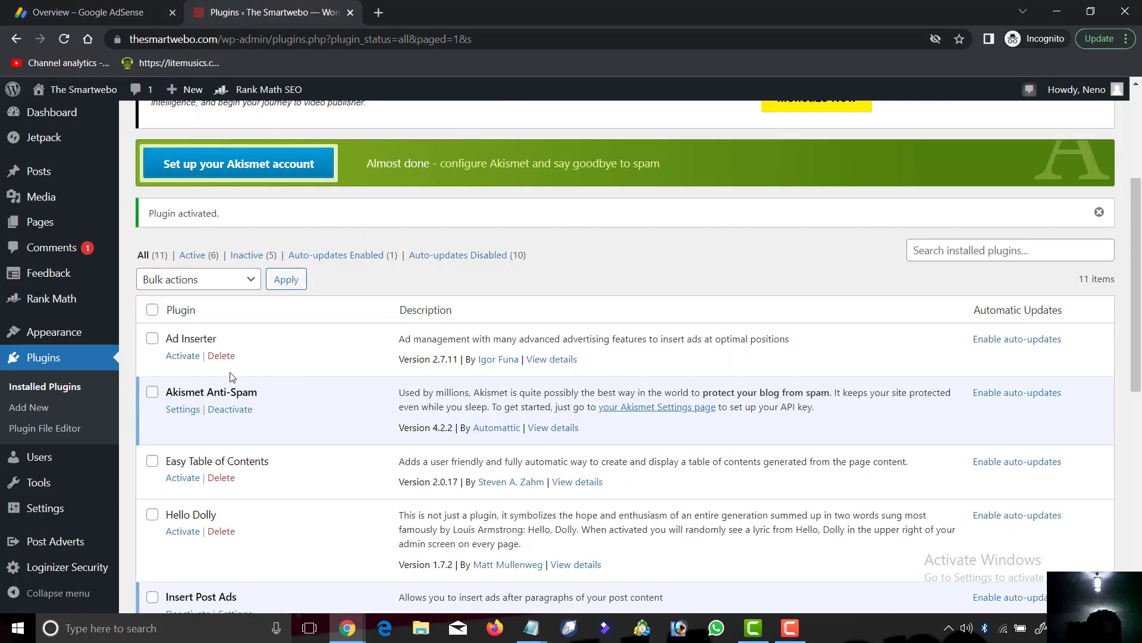
pyautogui.scroll(-3, 232, 377)
pyautogui.click(55, 540)
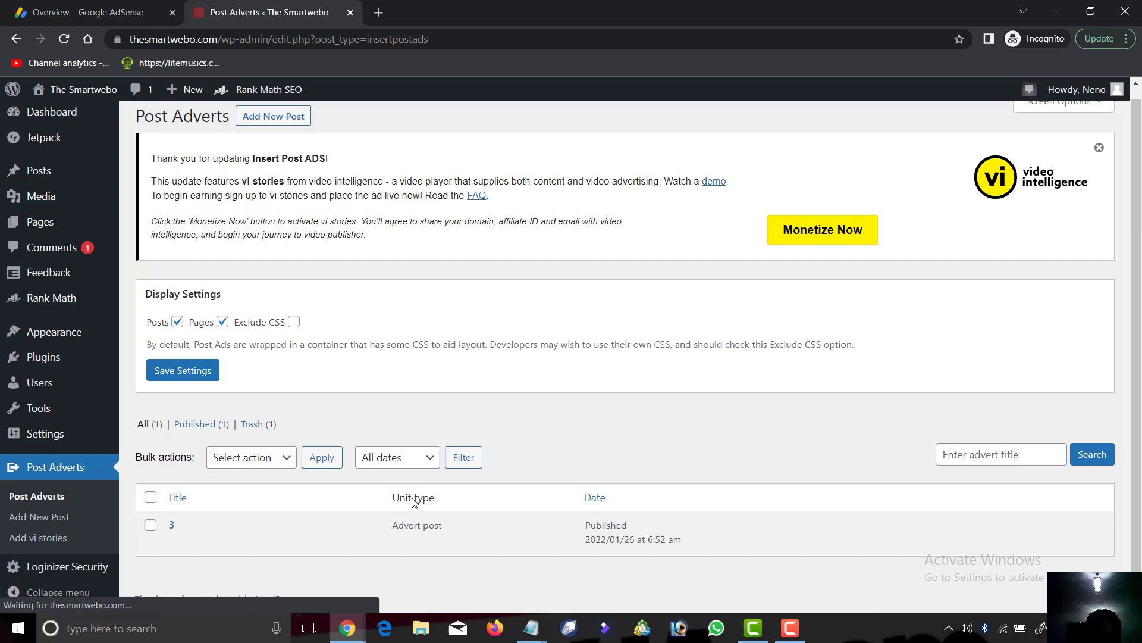
pyautogui.click(254, 543)
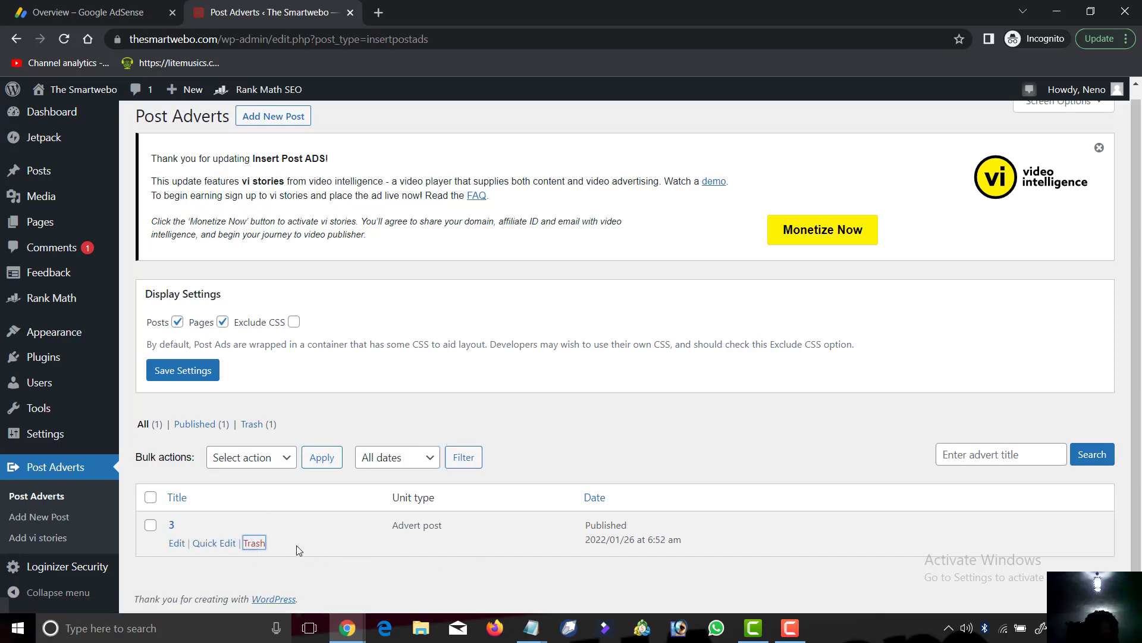
pyautogui.click(254, 543)
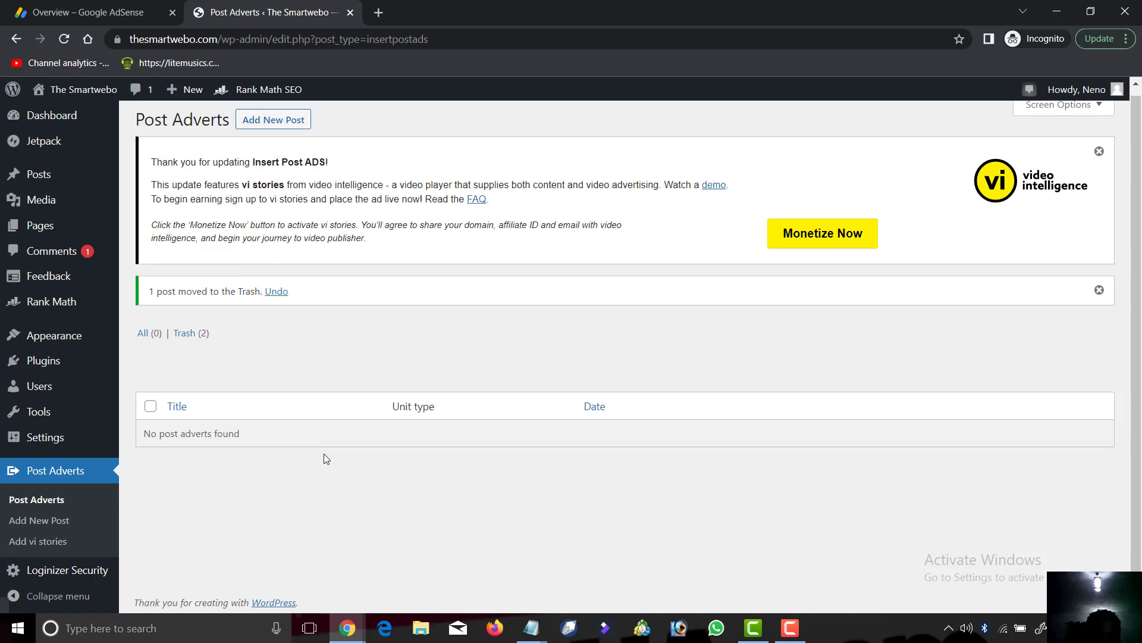
pyautogui.scroll(-1, 262, 462)
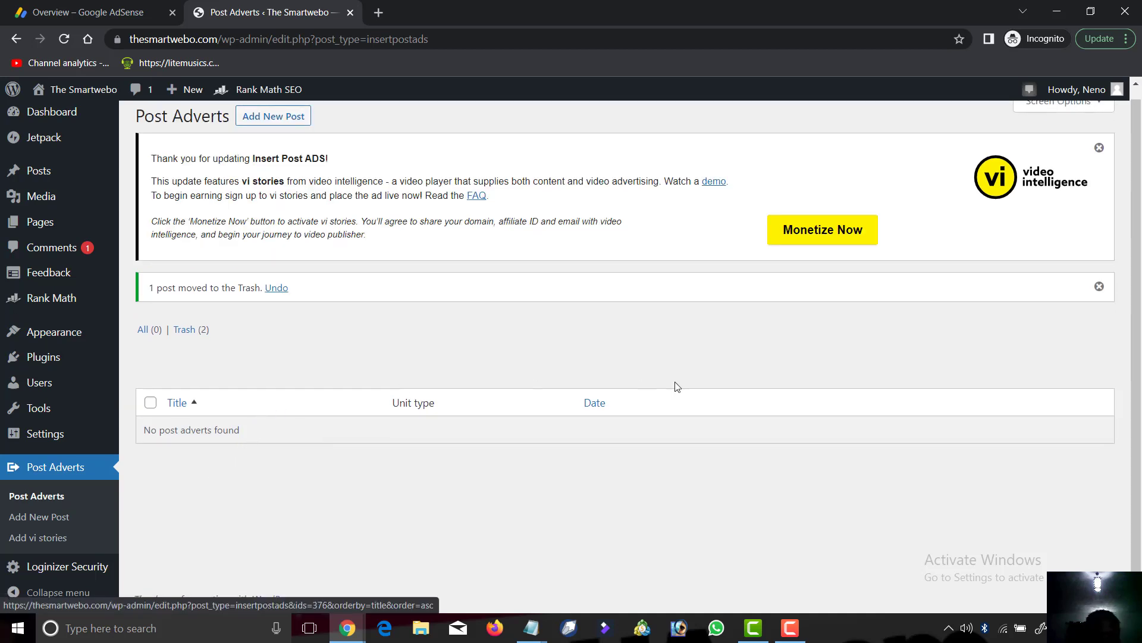
pyautogui.scroll(1, 684, 303)
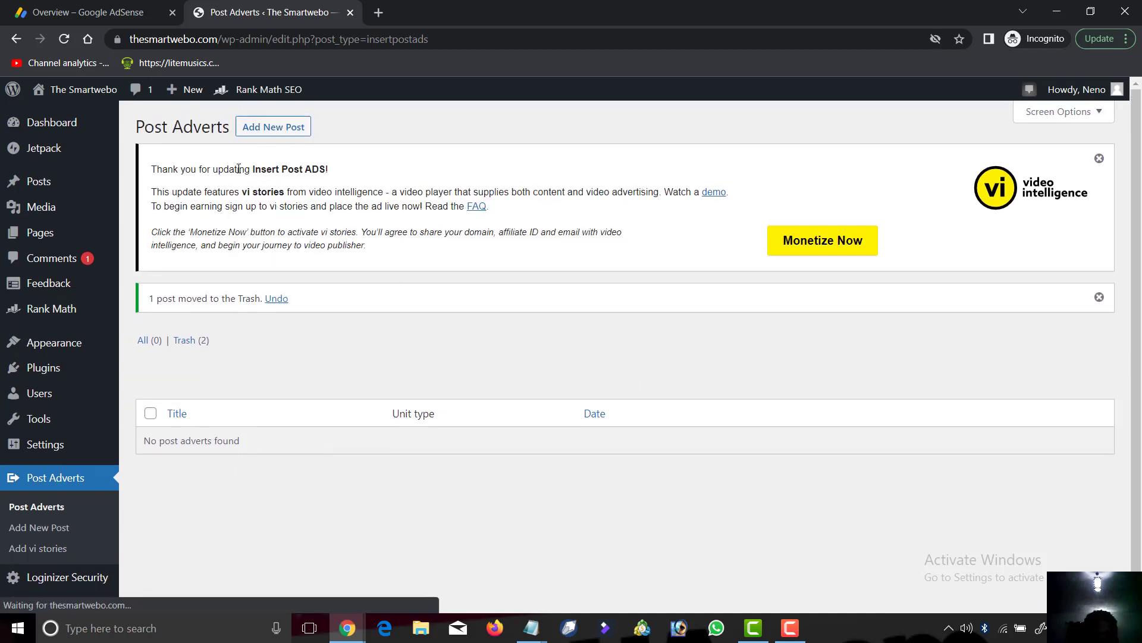
# - Start a new post advert and paste the copied AdSense code into its code box
pyautogui.click(269, 131)
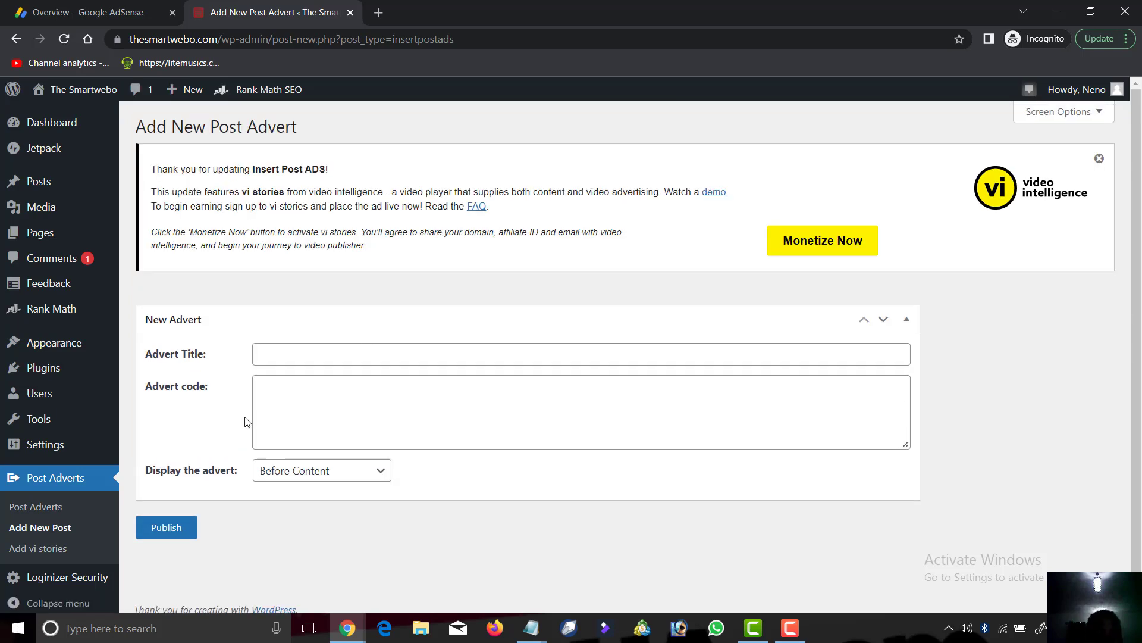
pyautogui.click(278, 400)
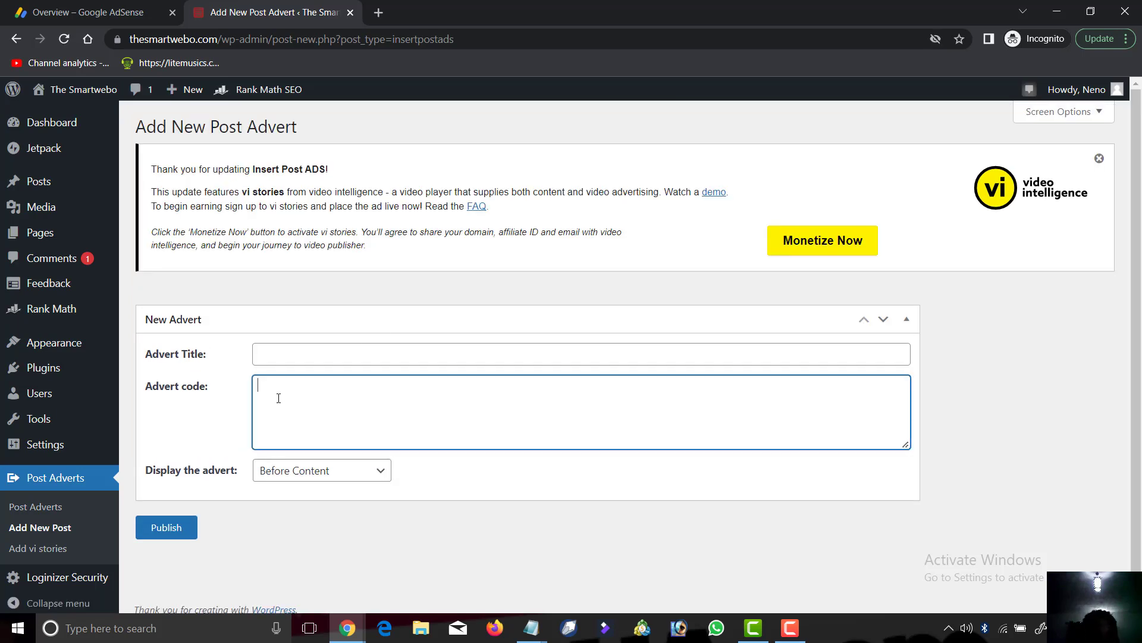
pyautogui.rightClick(275, 392)
pyautogui.click(318, 491)
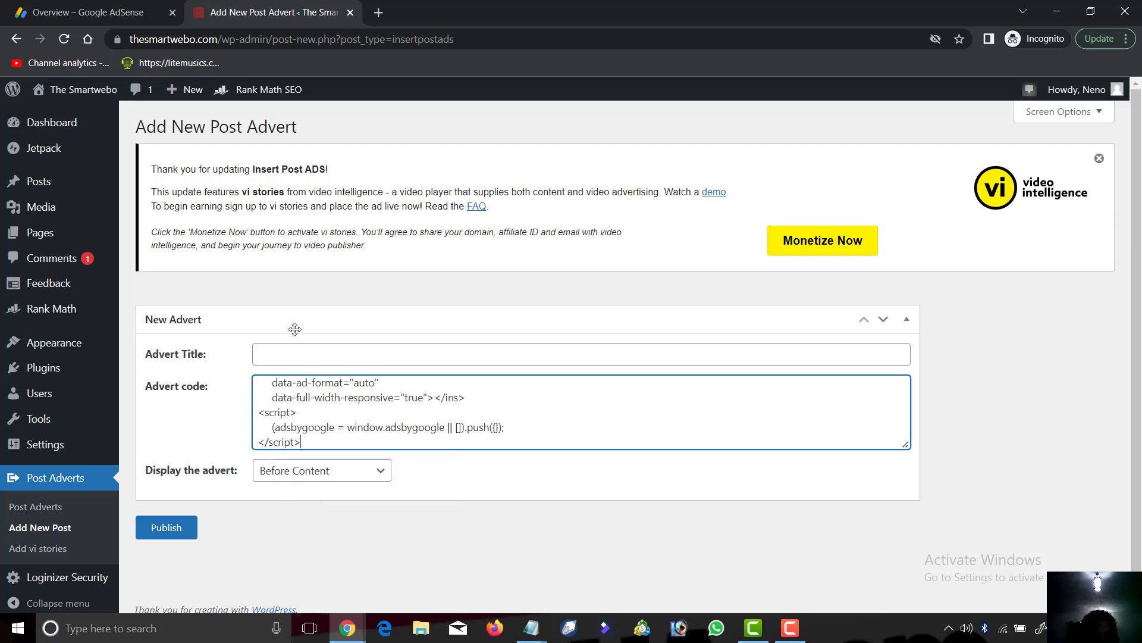
pyautogui.click(285, 357)
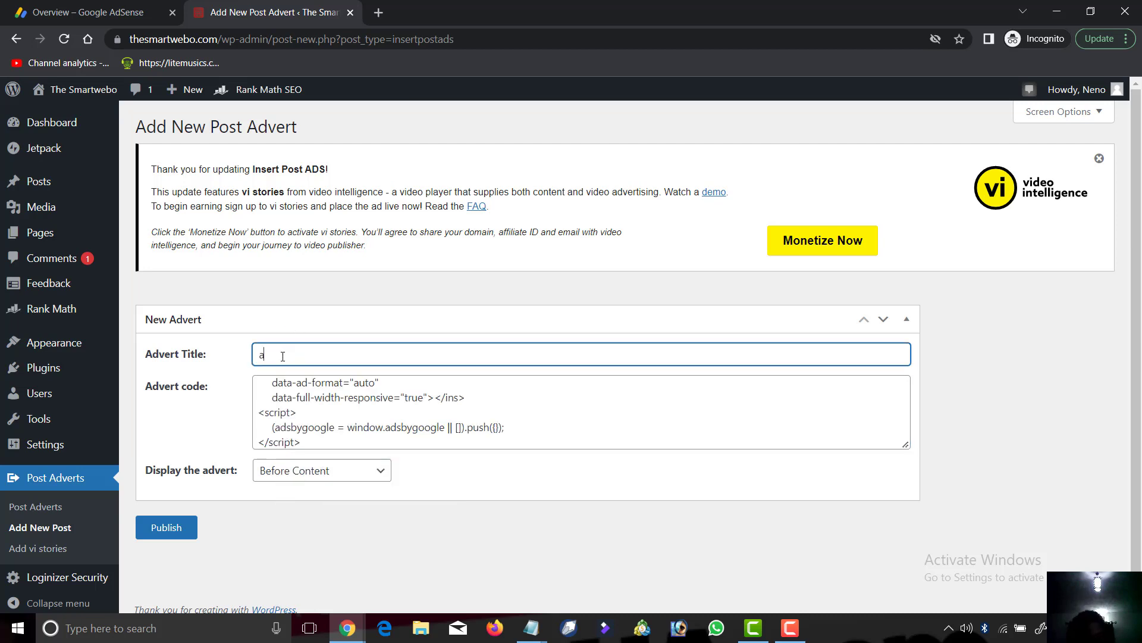
# - Set the ads1 advert to display after paragraph 2 and publish it
pyautogui.click(338, 478)
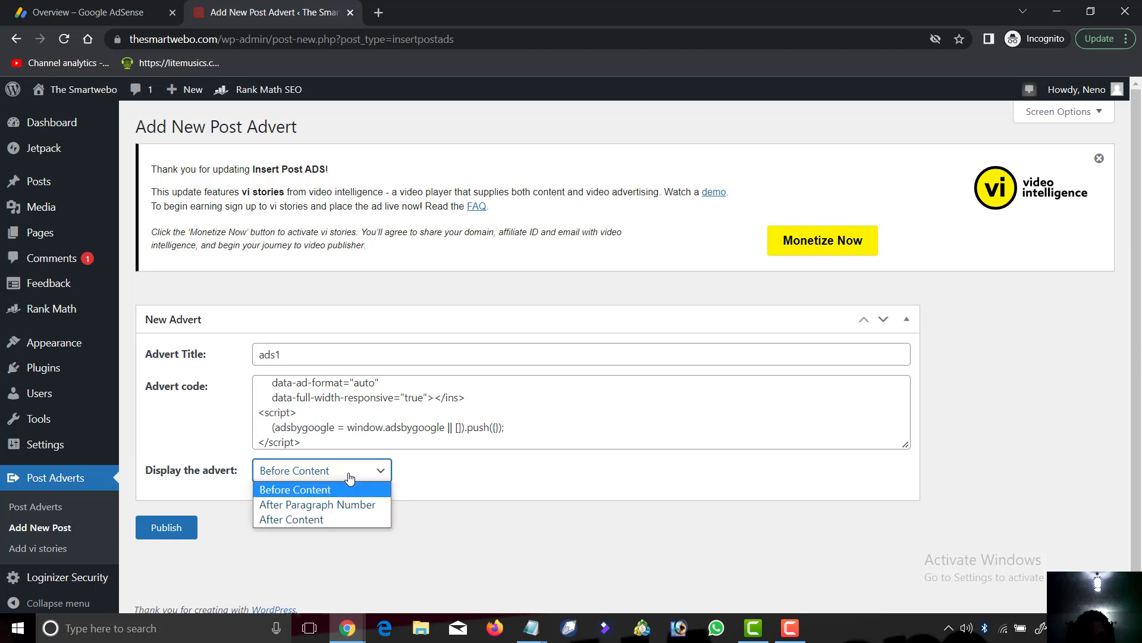
pyautogui.click(313, 506)
pyautogui.click(423, 470)
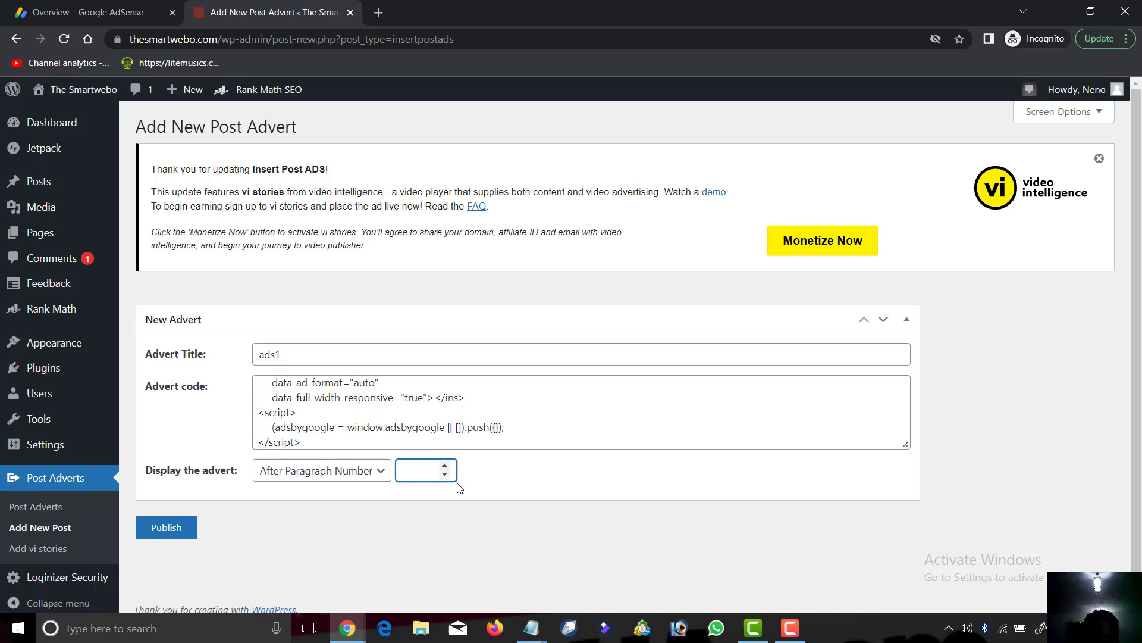
pyautogui.click(445, 475)
pyautogui.press('BackSpace')
pyautogui.click(167, 536)
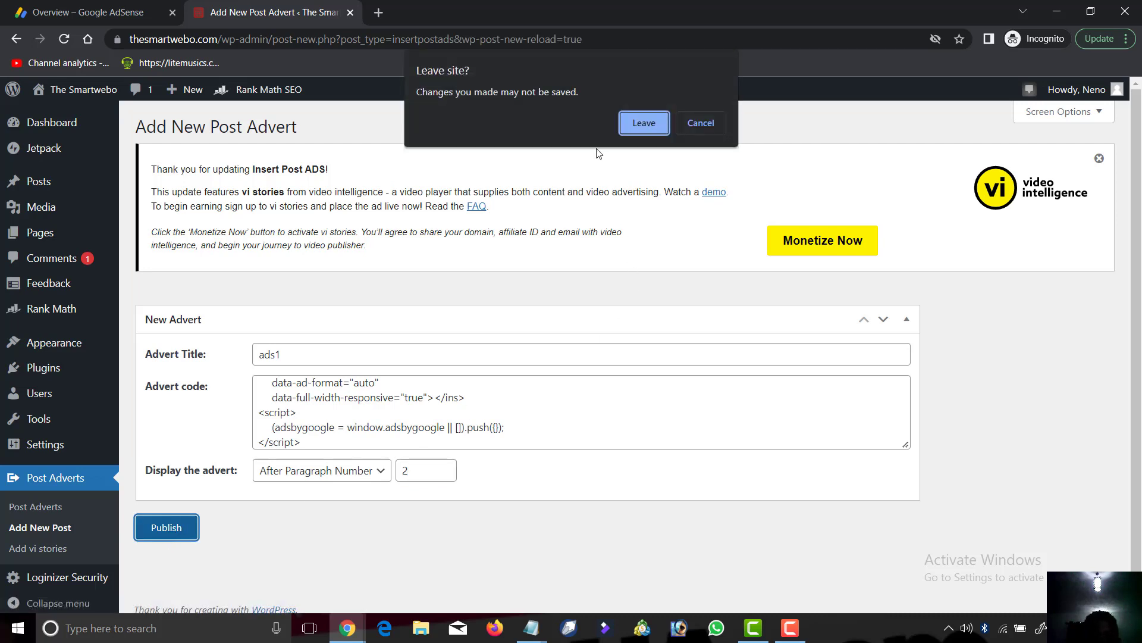
pyautogui.click(634, 125)
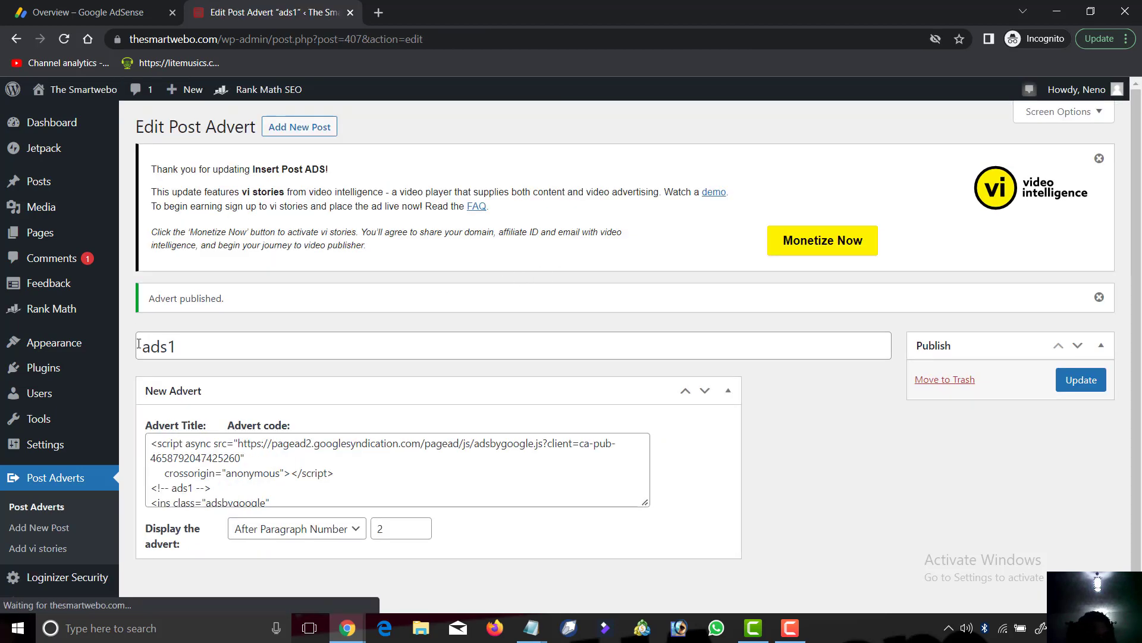
# - Open the live thesmartwebo.com home page and scroll down through the latest posts
pyautogui.scroll(-1, 634, 308)
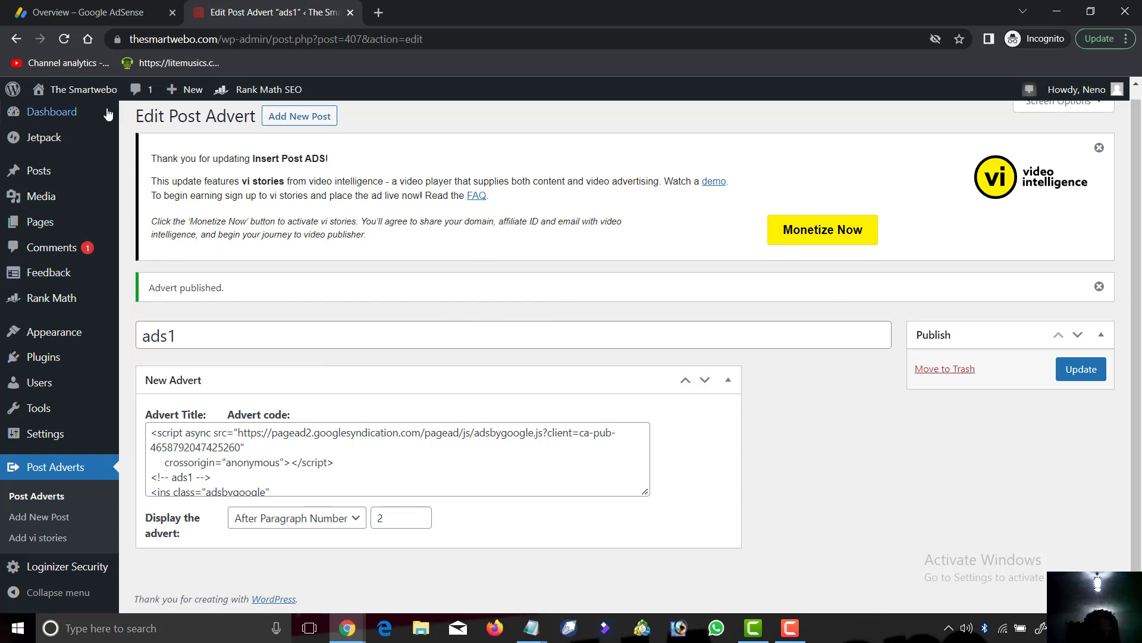
pyautogui.click(77, 122)
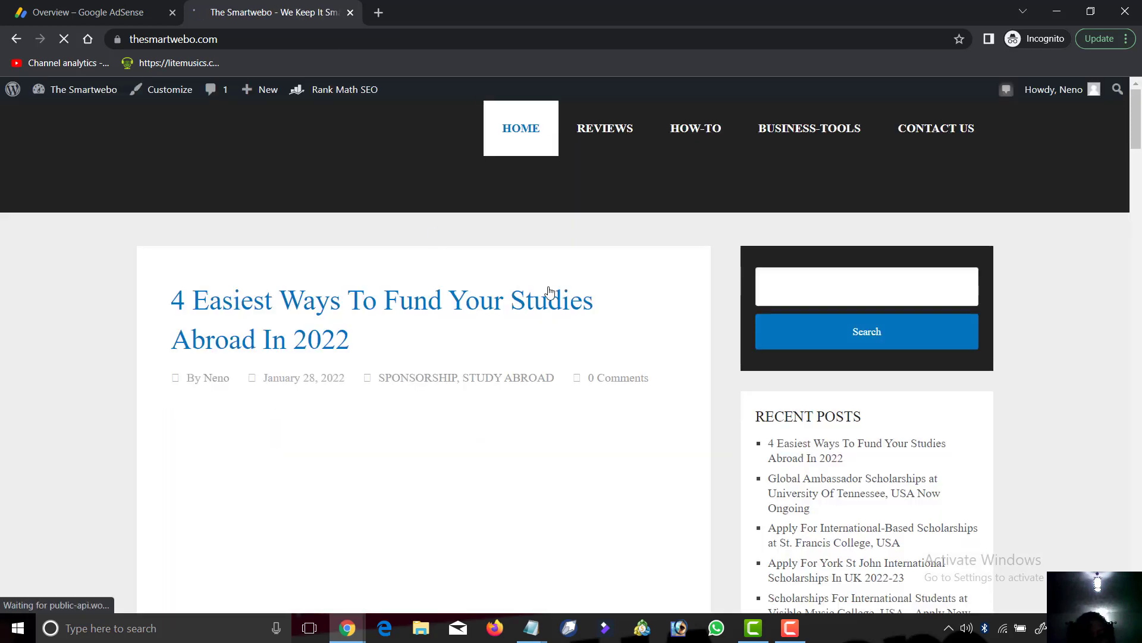
pyautogui.scroll(-10, 622, 276)
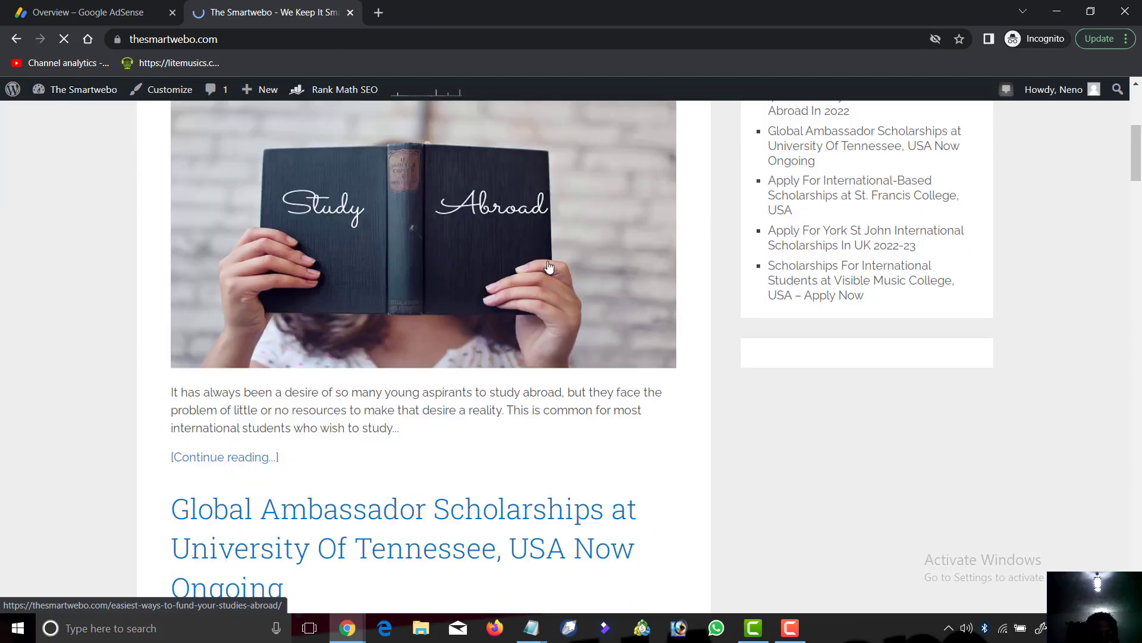
pyautogui.scroll(3, 452, 256)
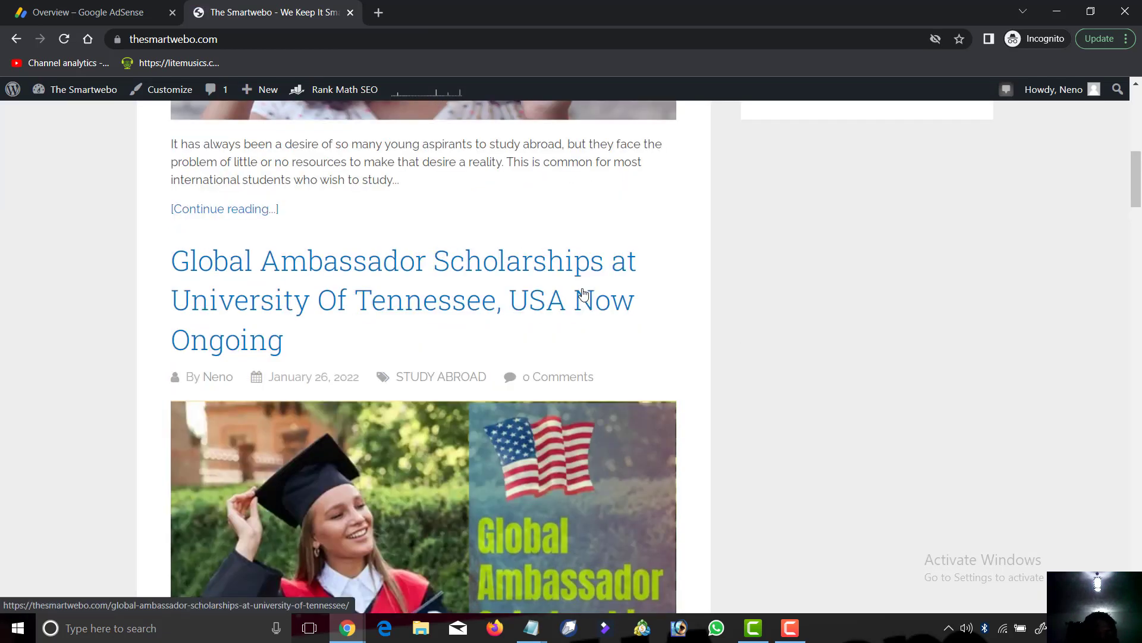
pyautogui.scroll(-10, 540, 331)
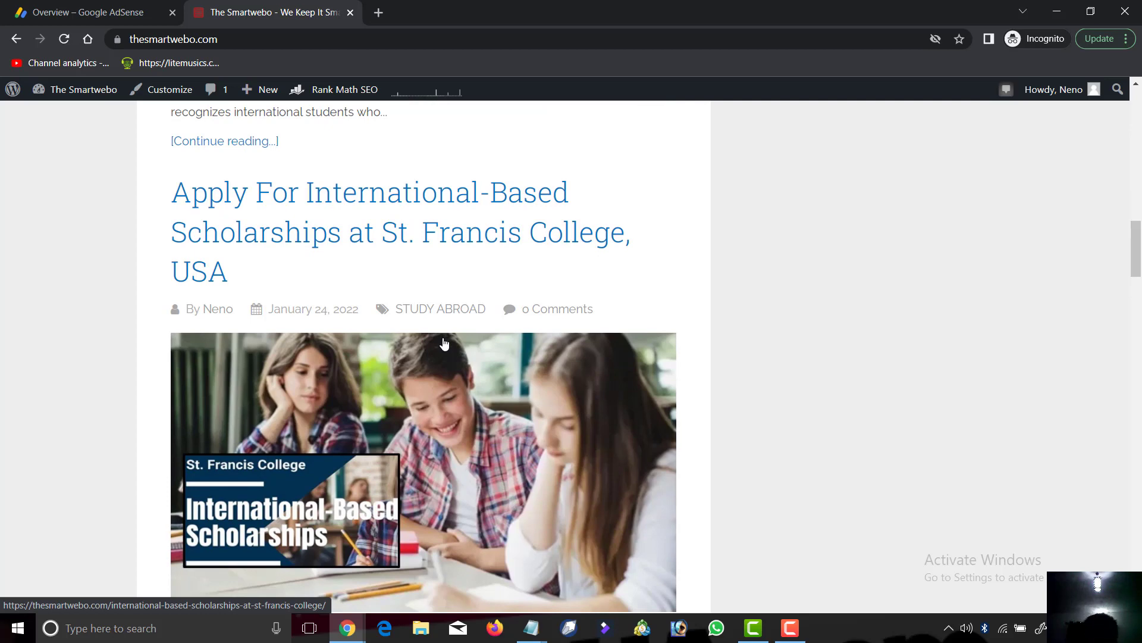
pyautogui.scroll(-3, 411, 338)
pyautogui.scroll(-7, 410, 338)
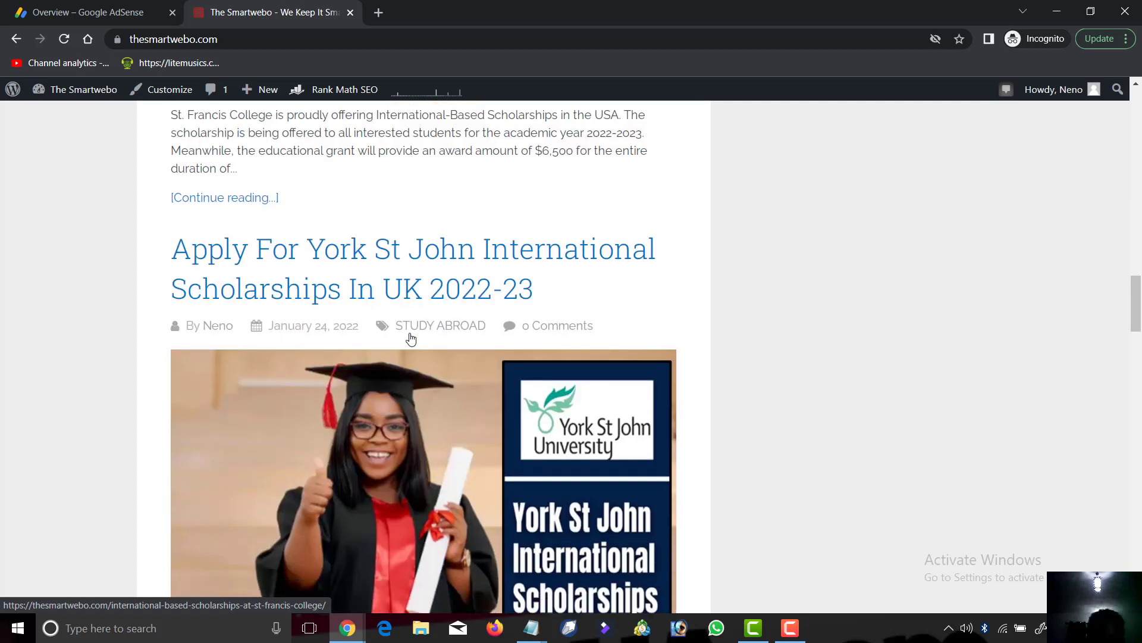
pyautogui.scroll(-6, 517, 306)
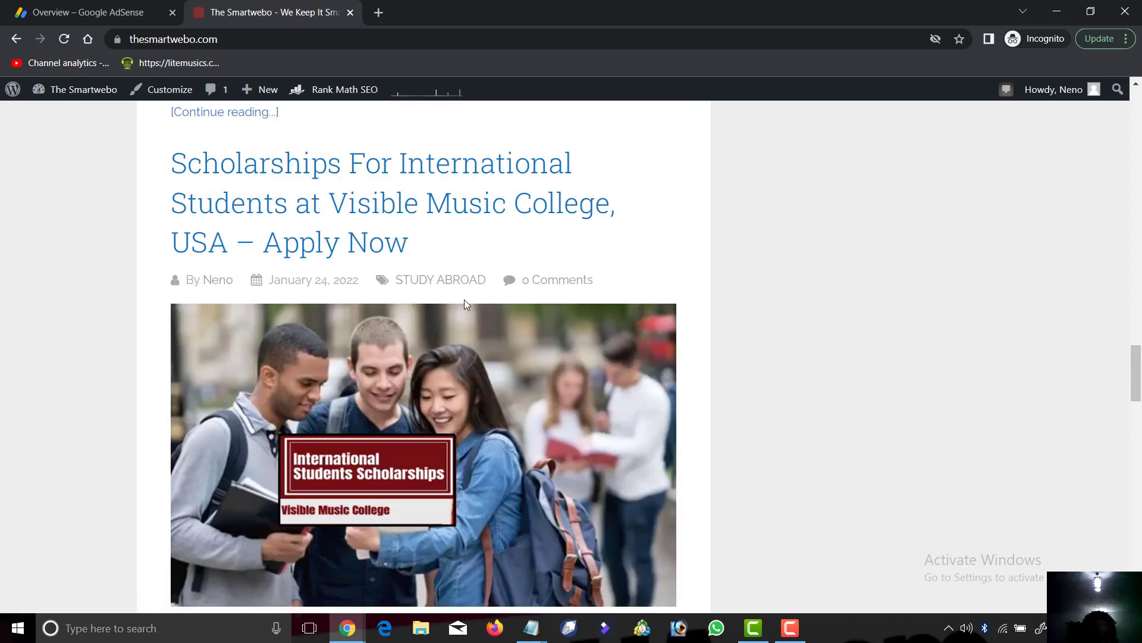
# - Scroll further down to Recent Posts, then scroll back up to the top of the home page
pyautogui.scroll(-10, 419, 320)
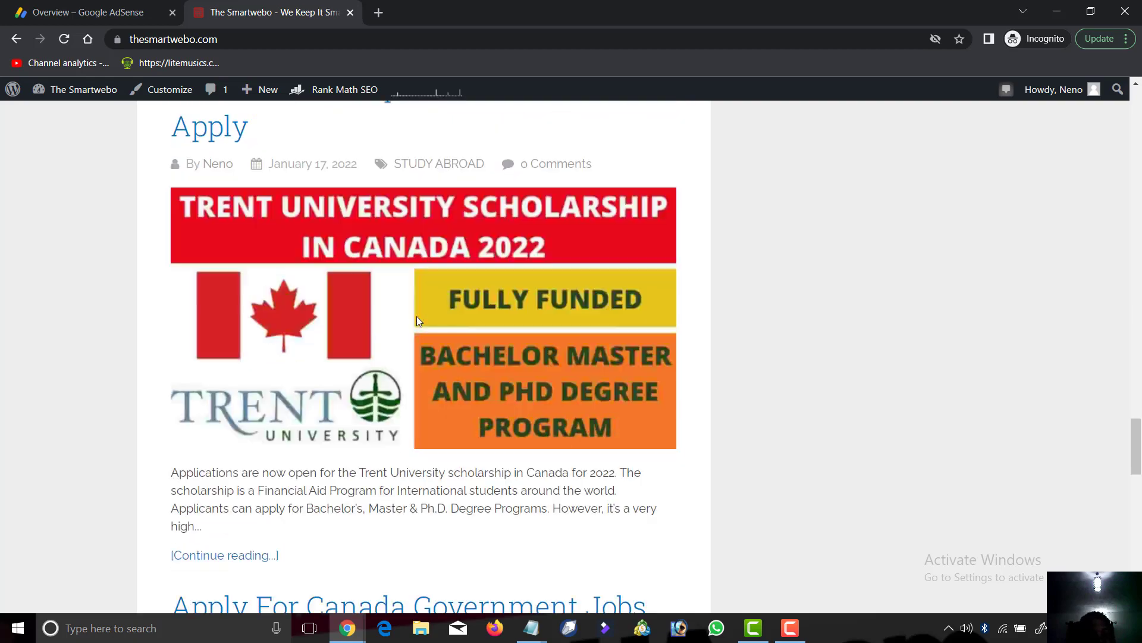
pyautogui.scroll(-12, 416, 320)
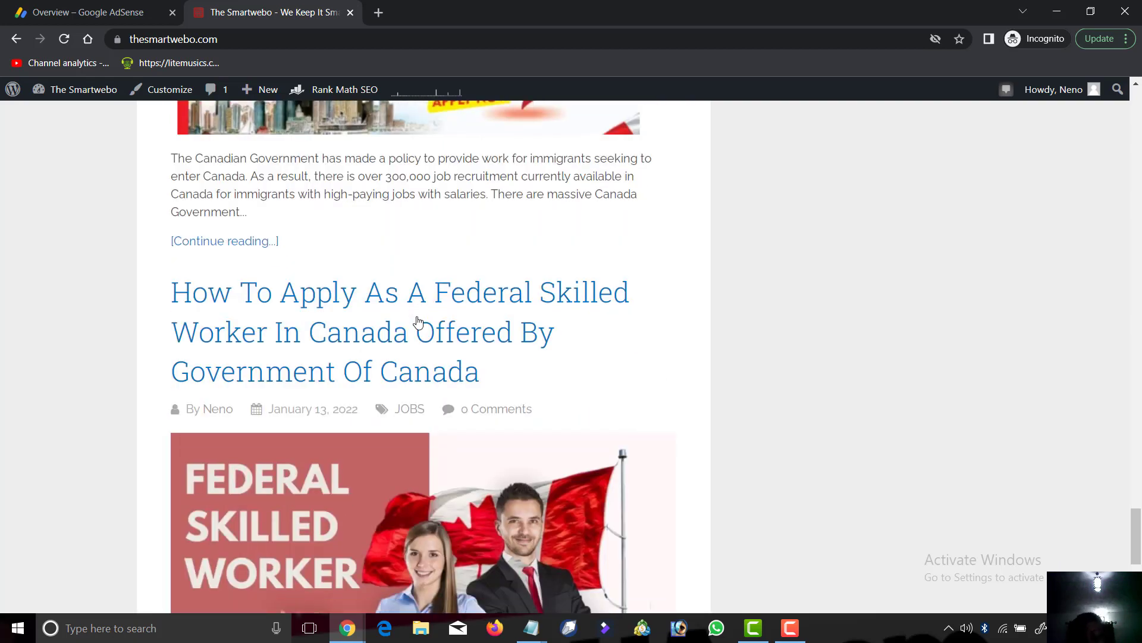
pyautogui.scroll(-5, 419, 321)
pyautogui.scroll(9, 906, 318)
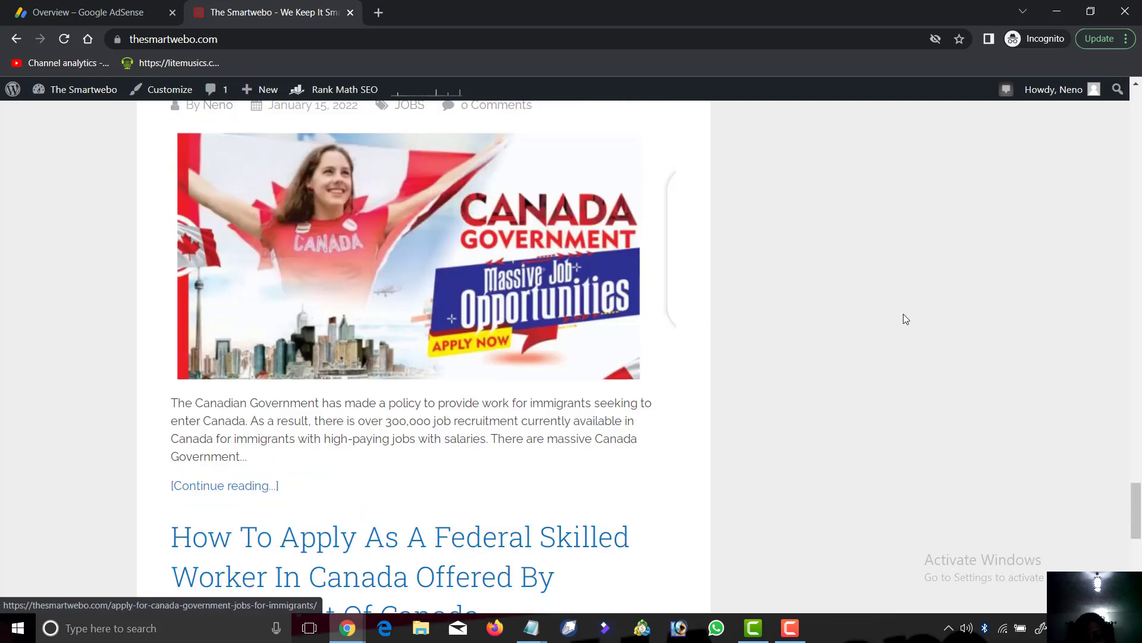
pyautogui.scroll(20, 905, 318)
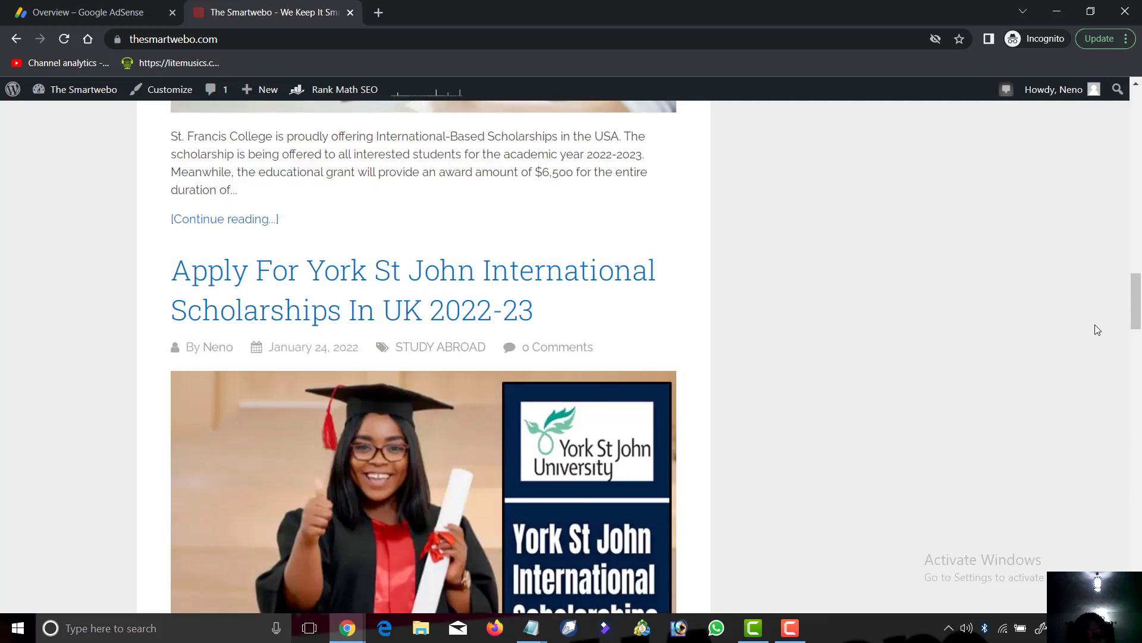
pyautogui.scroll(20, 1095, 324)
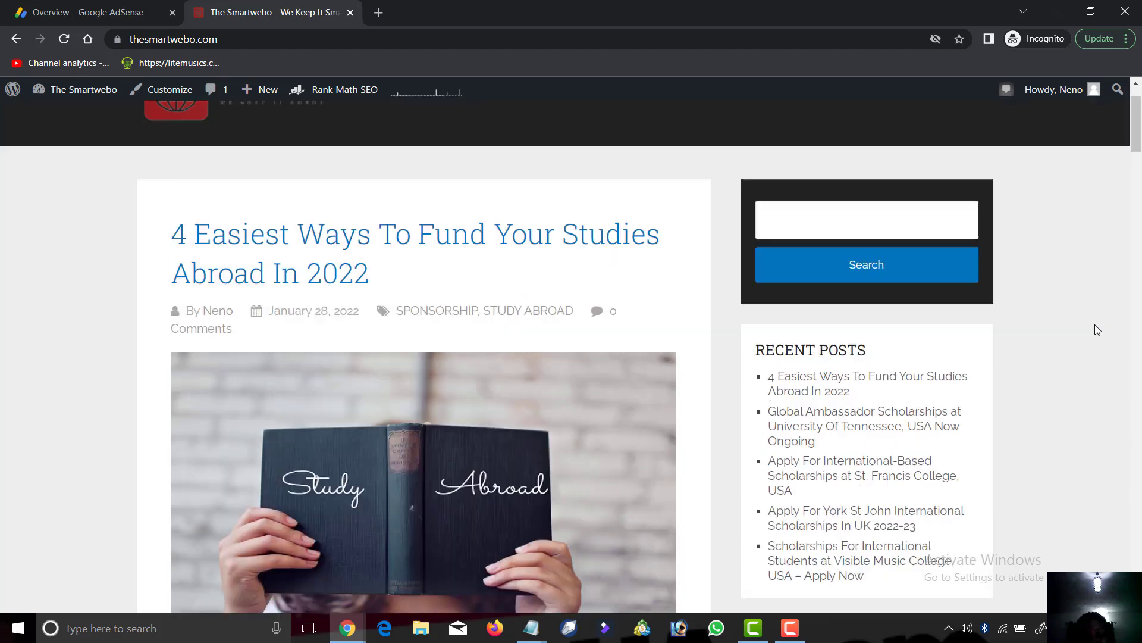
pyautogui.scroll(2, 1095, 325)
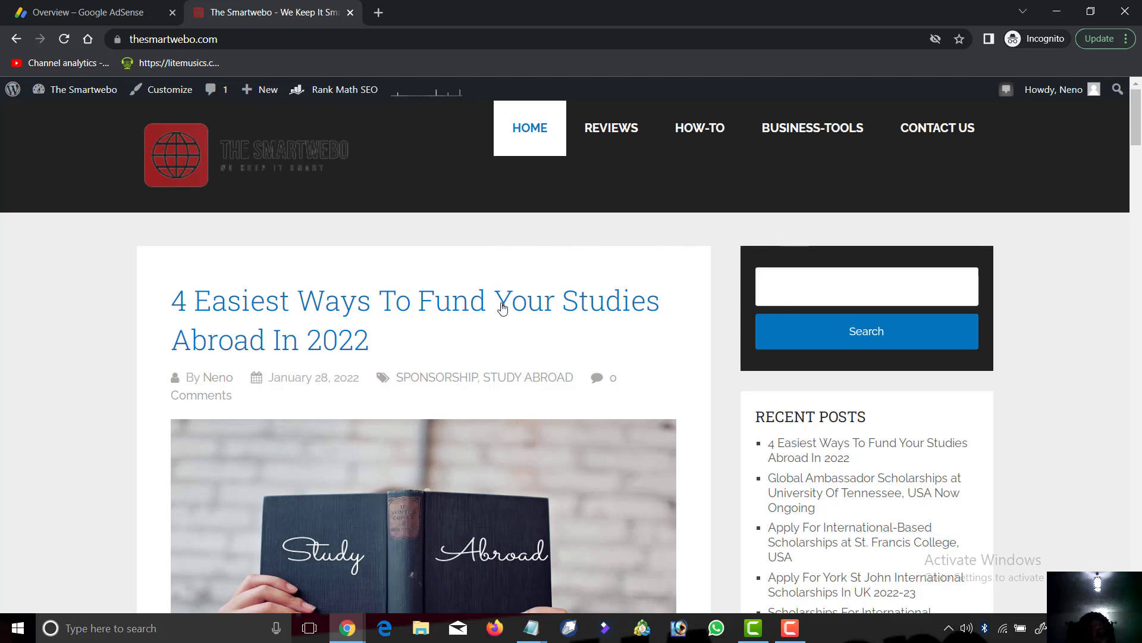
pyautogui.click(46, 16)
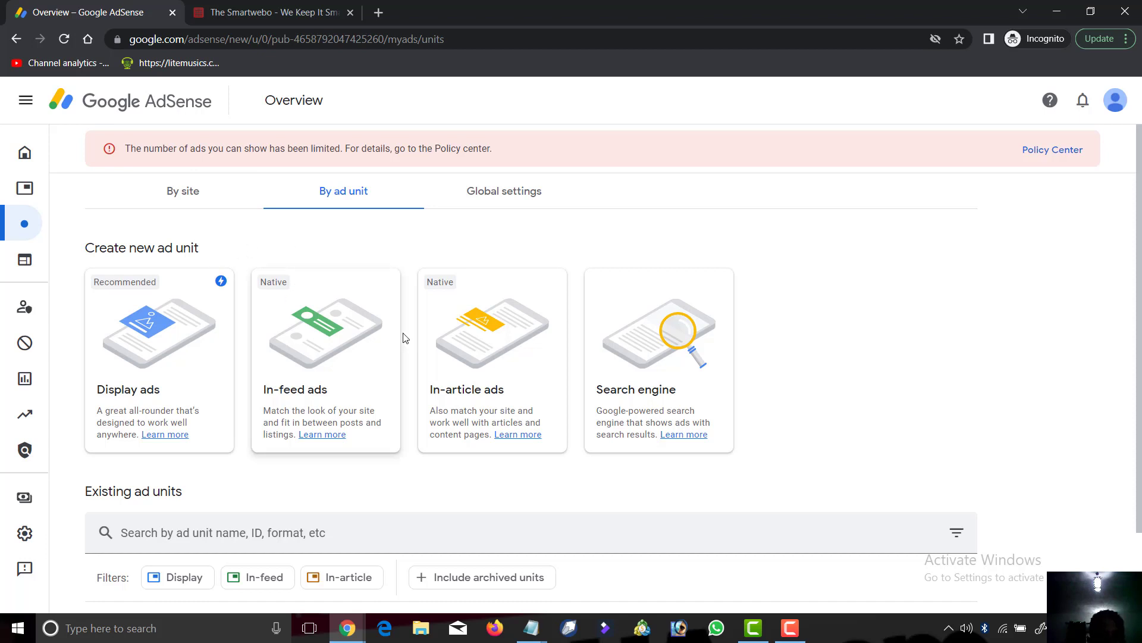
pyautogui.scroll(-2, 442, 316)
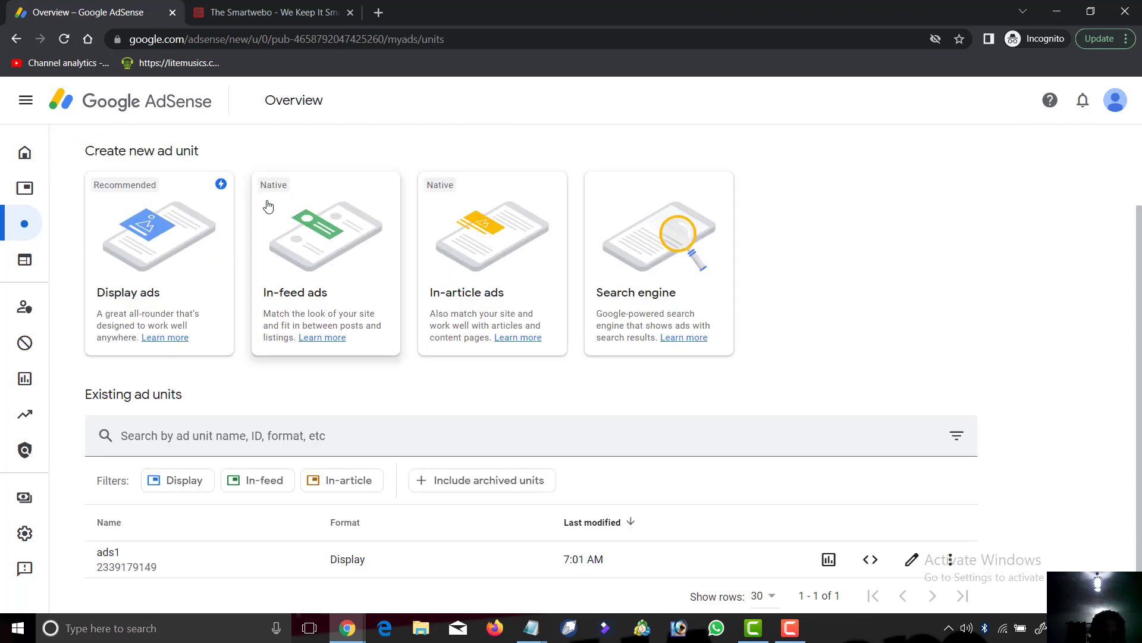
pyautogui.scroll(2, 267, 204)
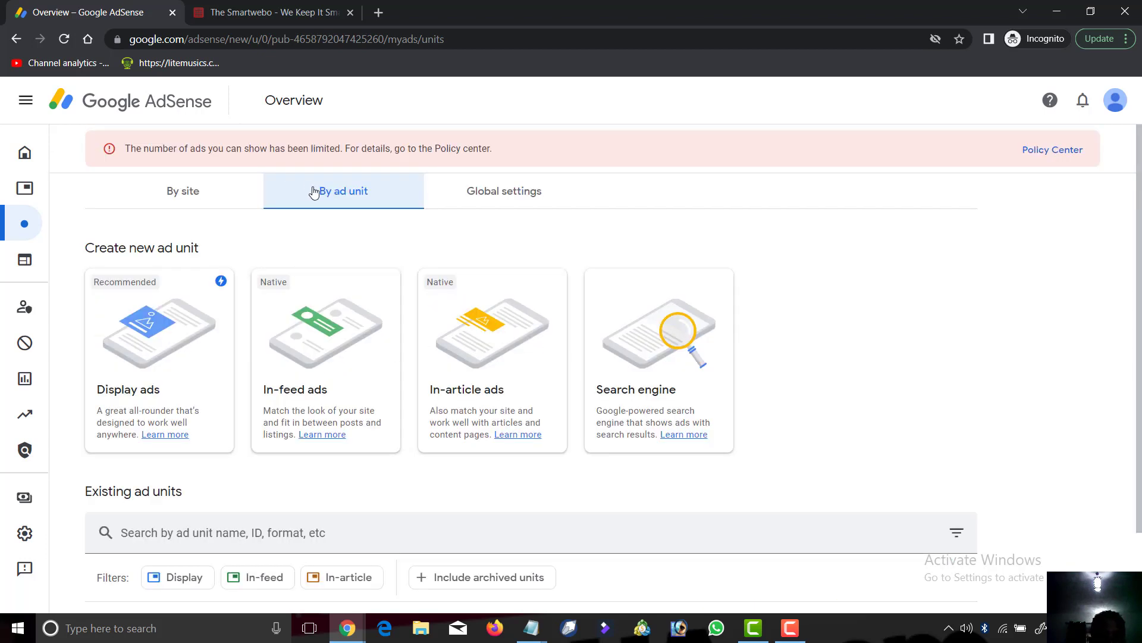
pyautogui.click(219, 186)
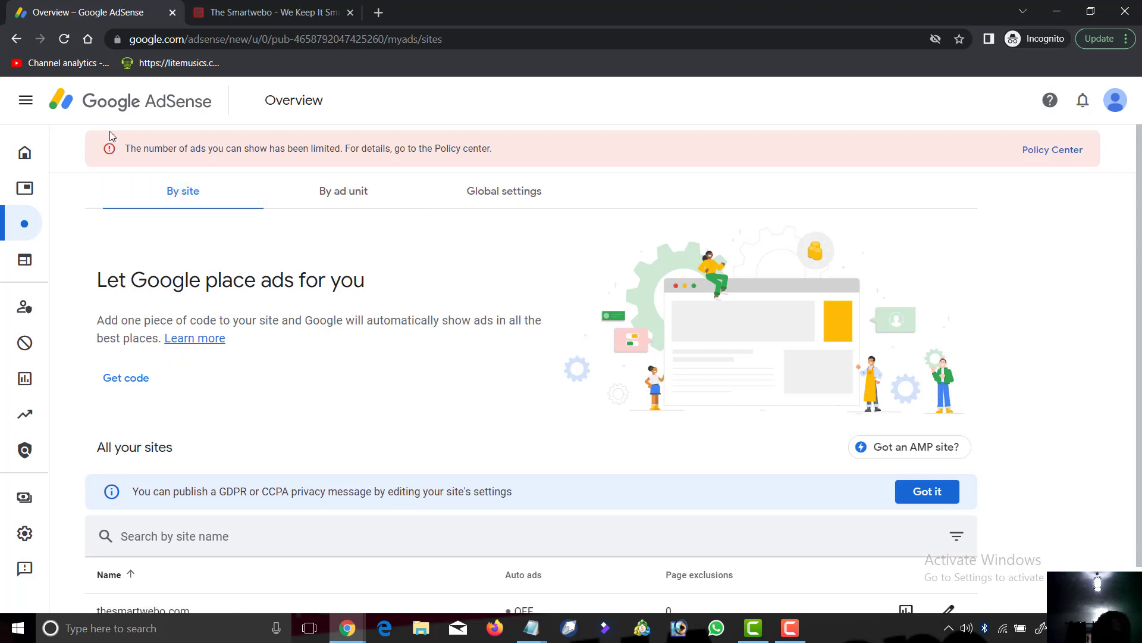
pyautogui.click(11, 158)
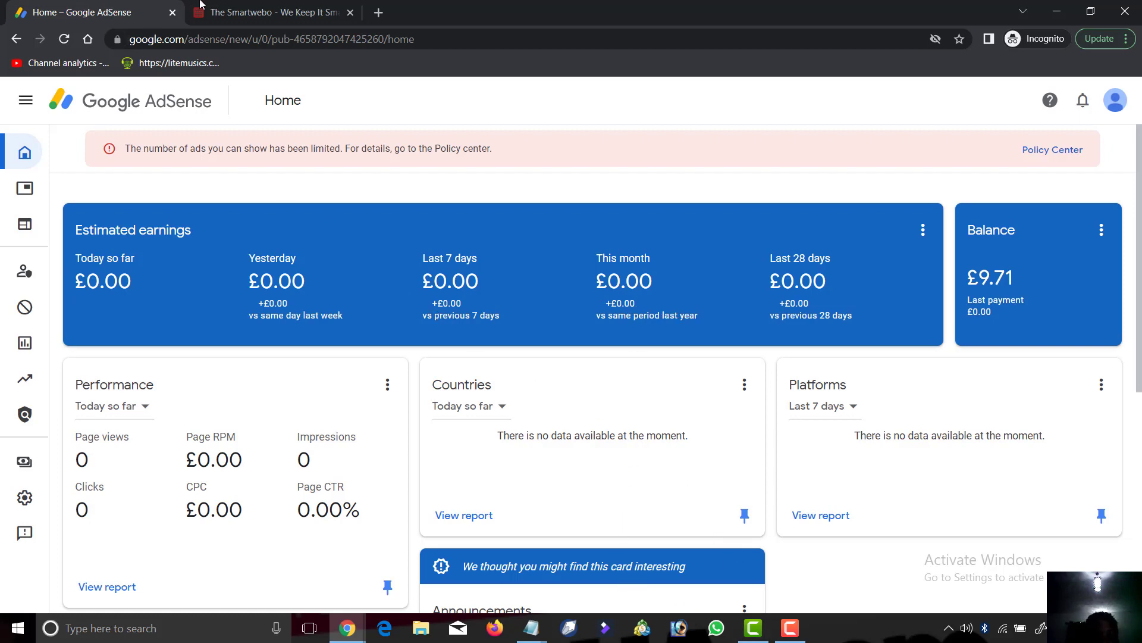
pyautogui.click(239, 8)
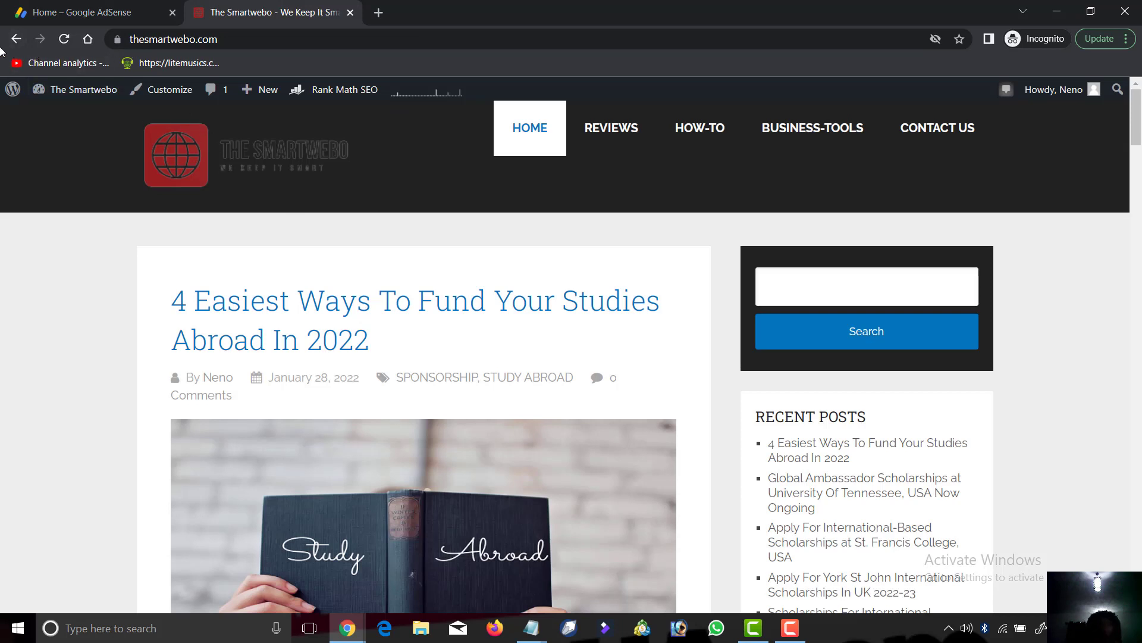
# - Go back to the ads1 advert edit page showing its AdSense code placed after paragraph 2
pyautogui.click(16, 38)
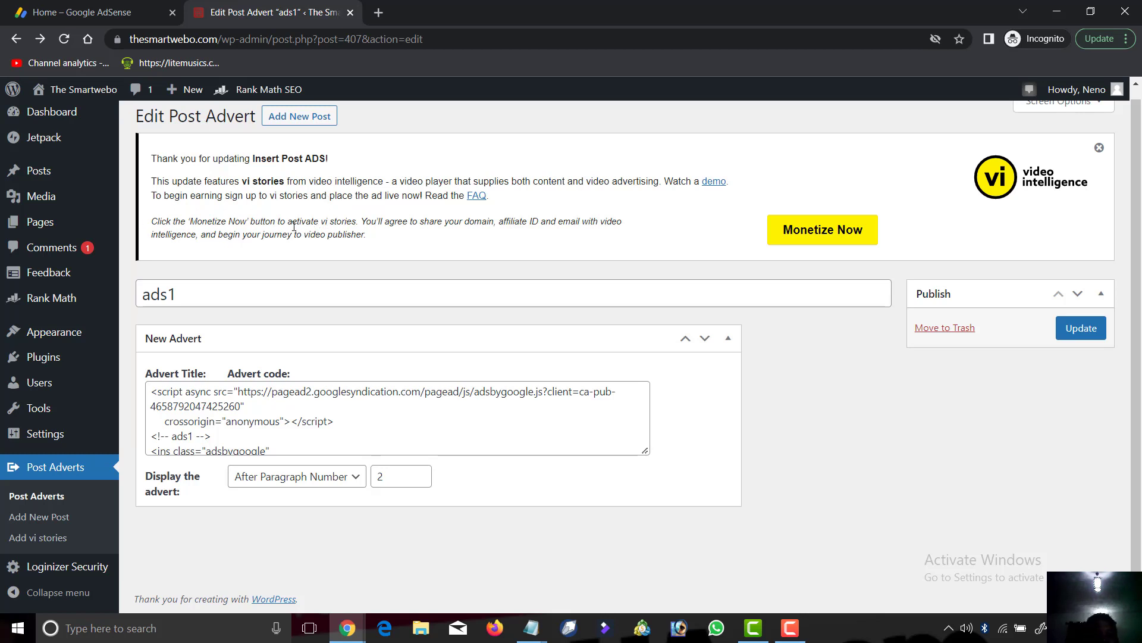
pyautogui.scroll(1, 348, 235)
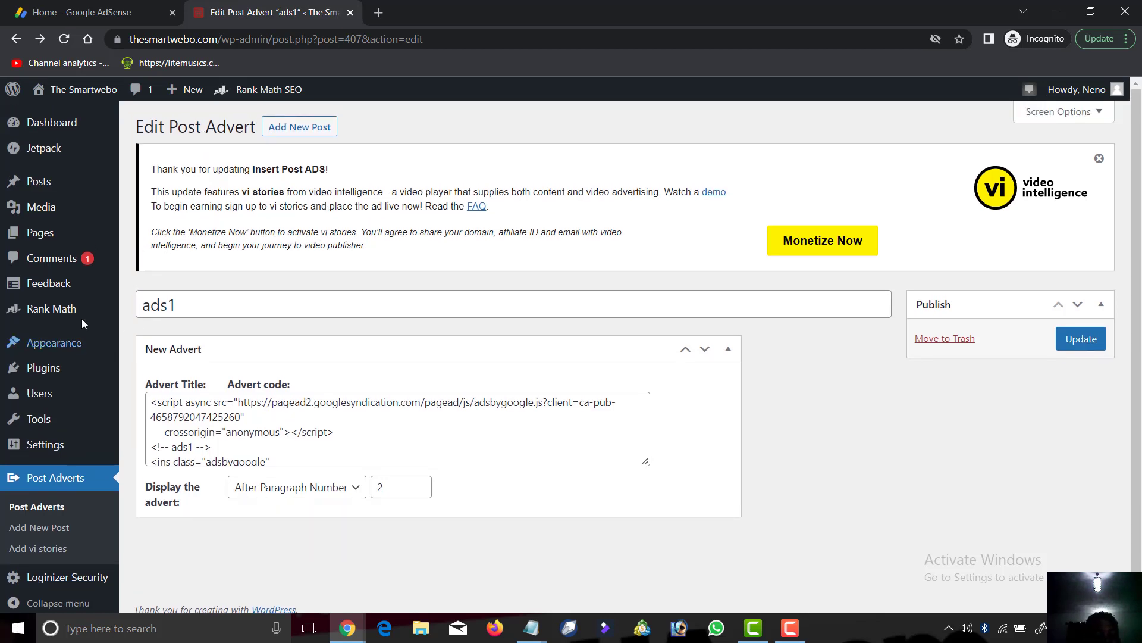
pyautogui.moveTo(81, 316)
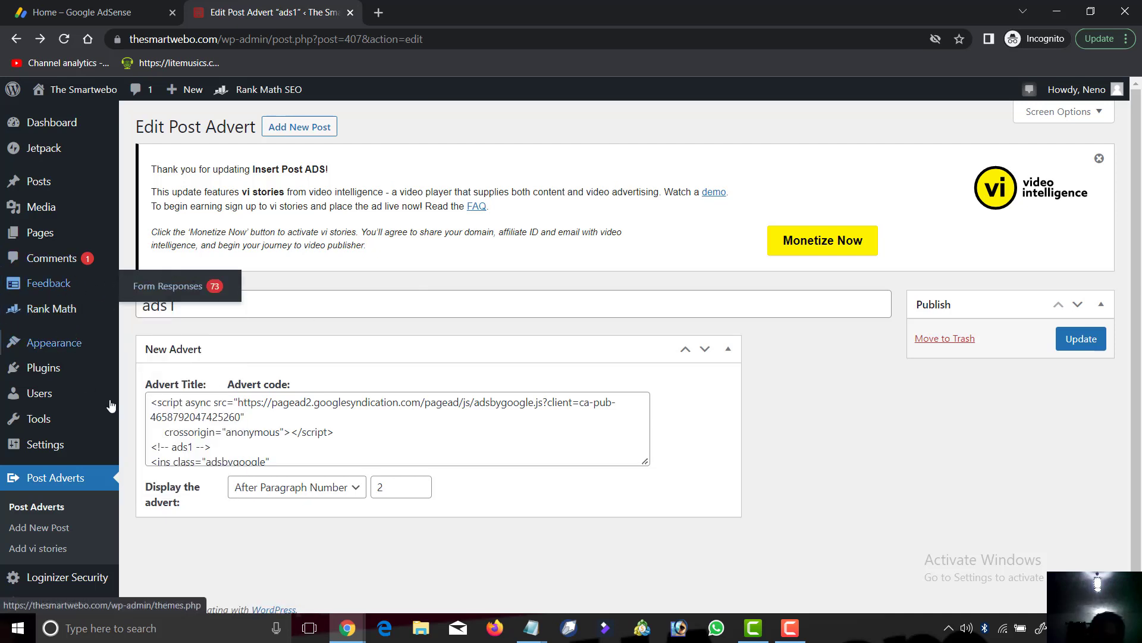
pyautogui.scroll(-1, 178, 500)
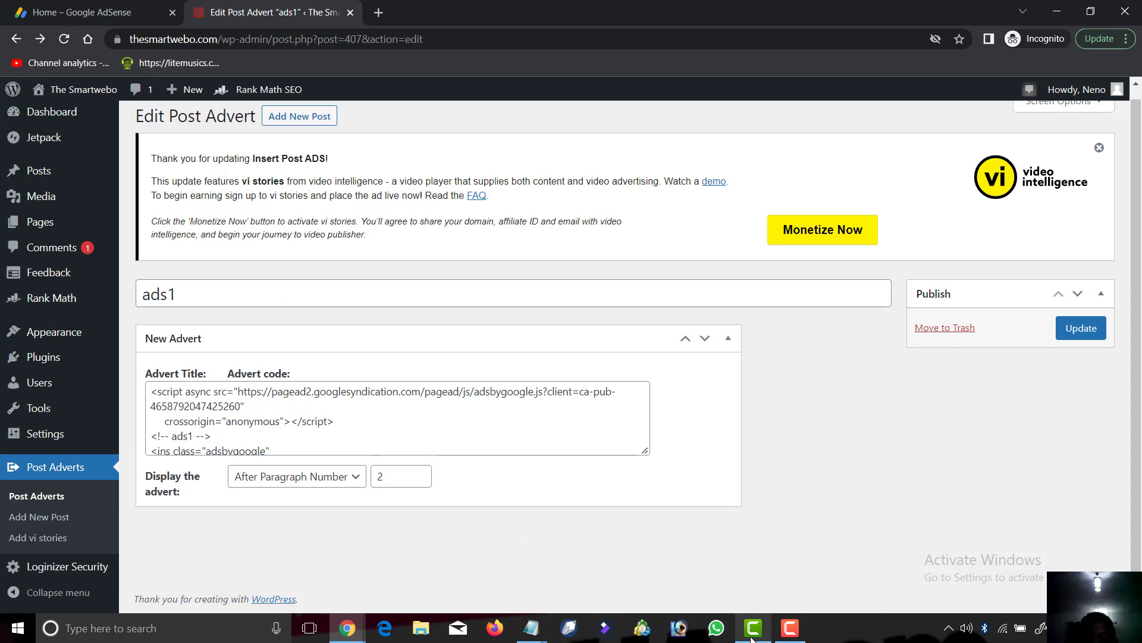
pyautogui.moveTo(777, 623)
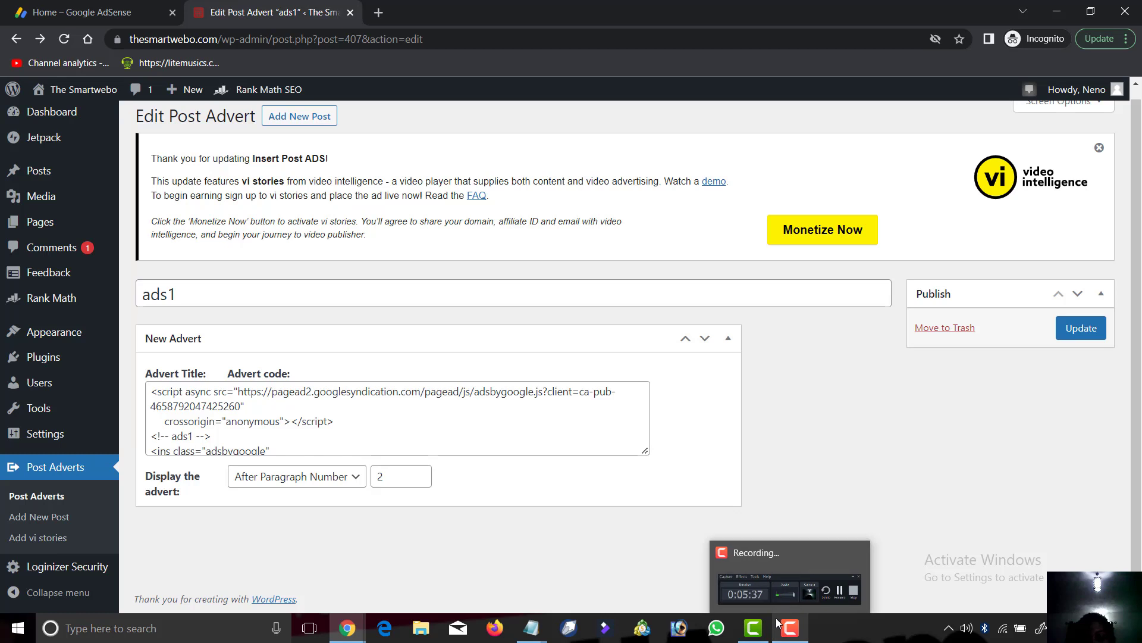